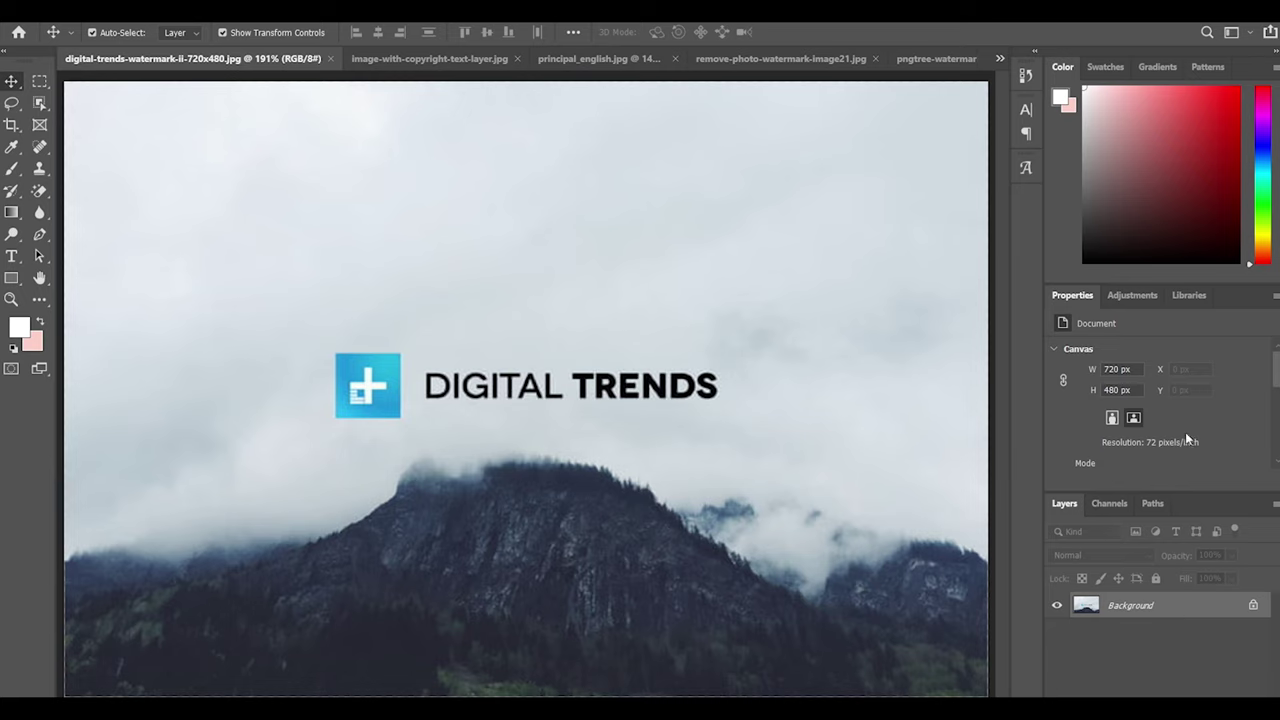
Duplicate the Background layer and marquee-select the DIGITAL TRENDS logo and text, about 314 by 73 px
key(ctrl+j)
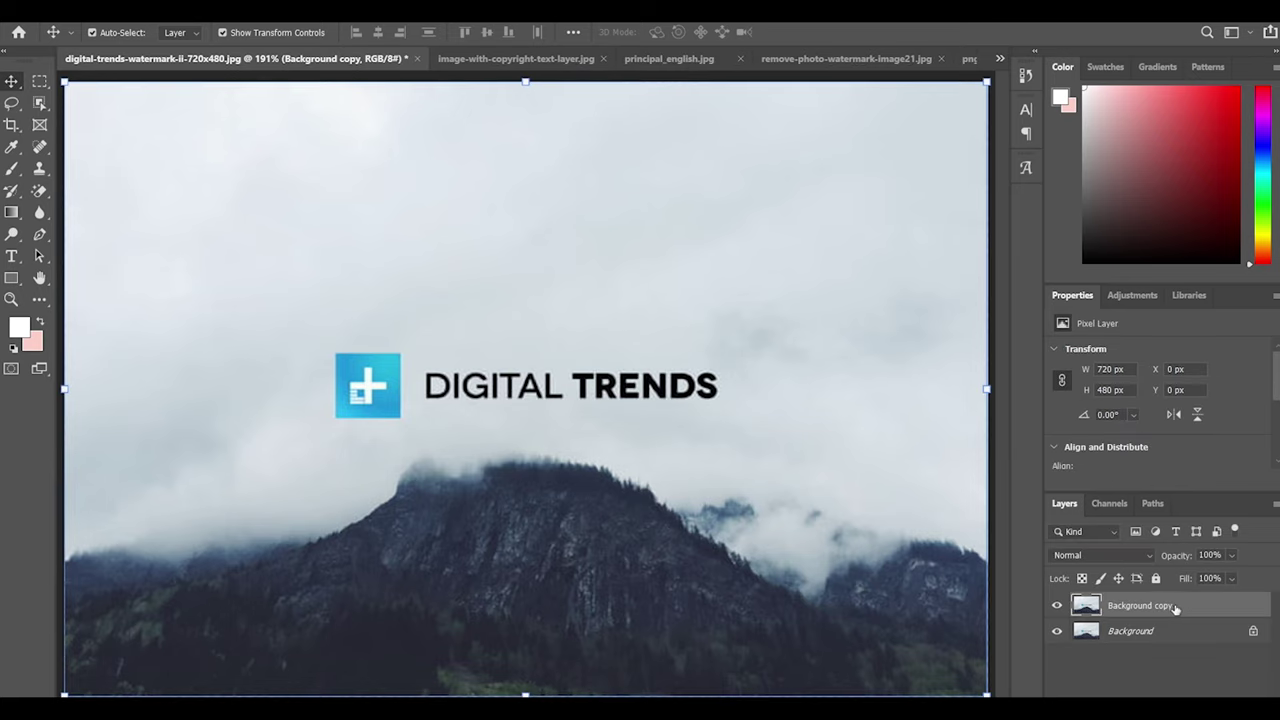
key(m)
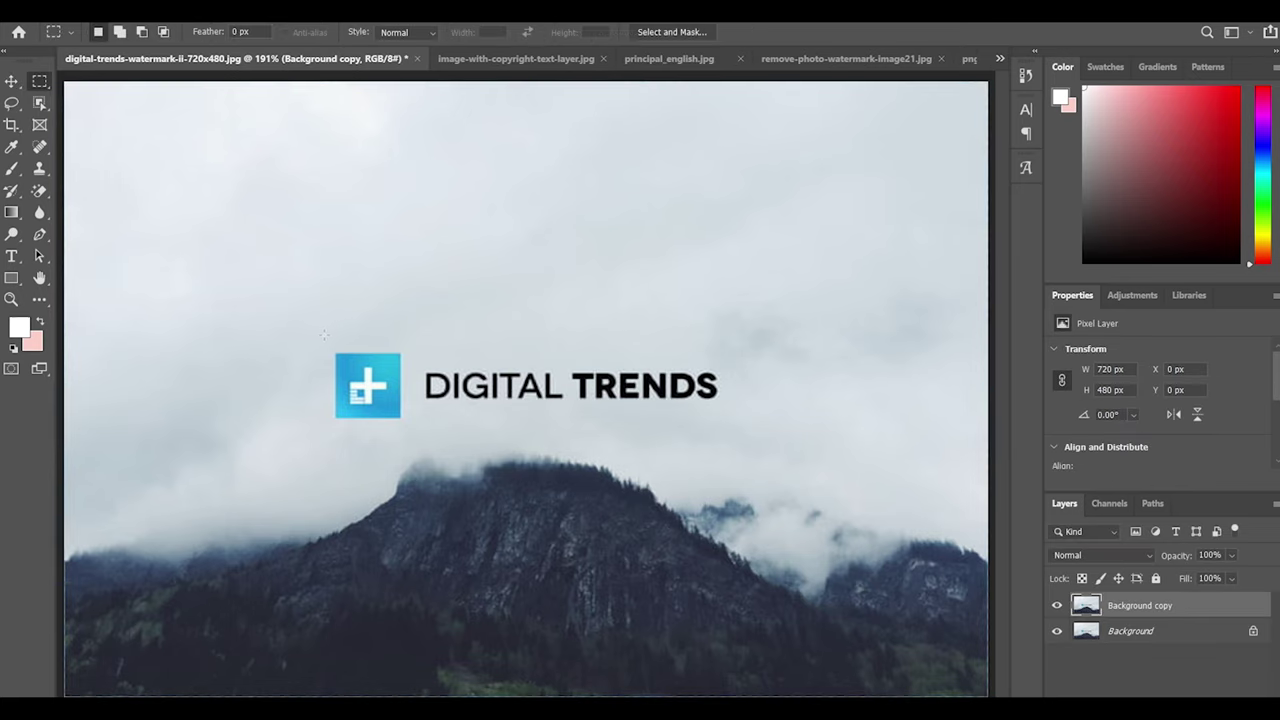
drag(743, 426, 743, 426)
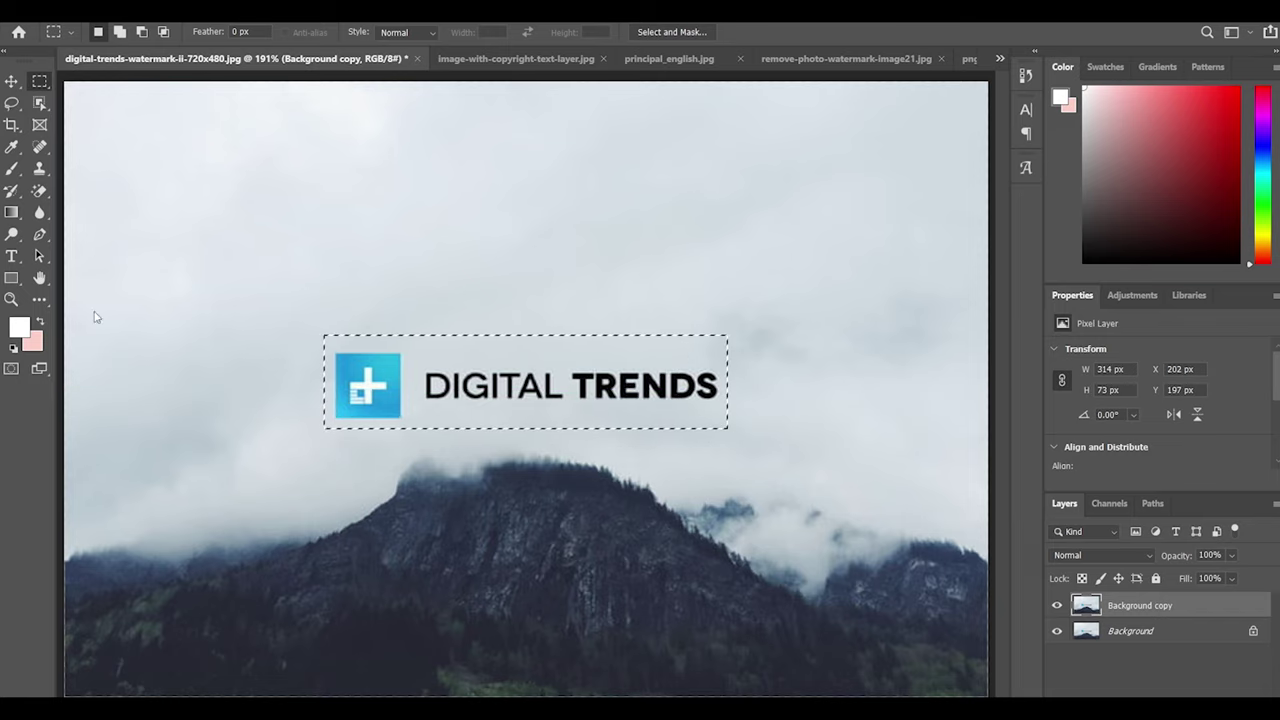
Replace the selected DIGITAL TRENDS logo using Content-Aware Fill with the output sent to a new layer
key(ctrl+alt+shift+c)
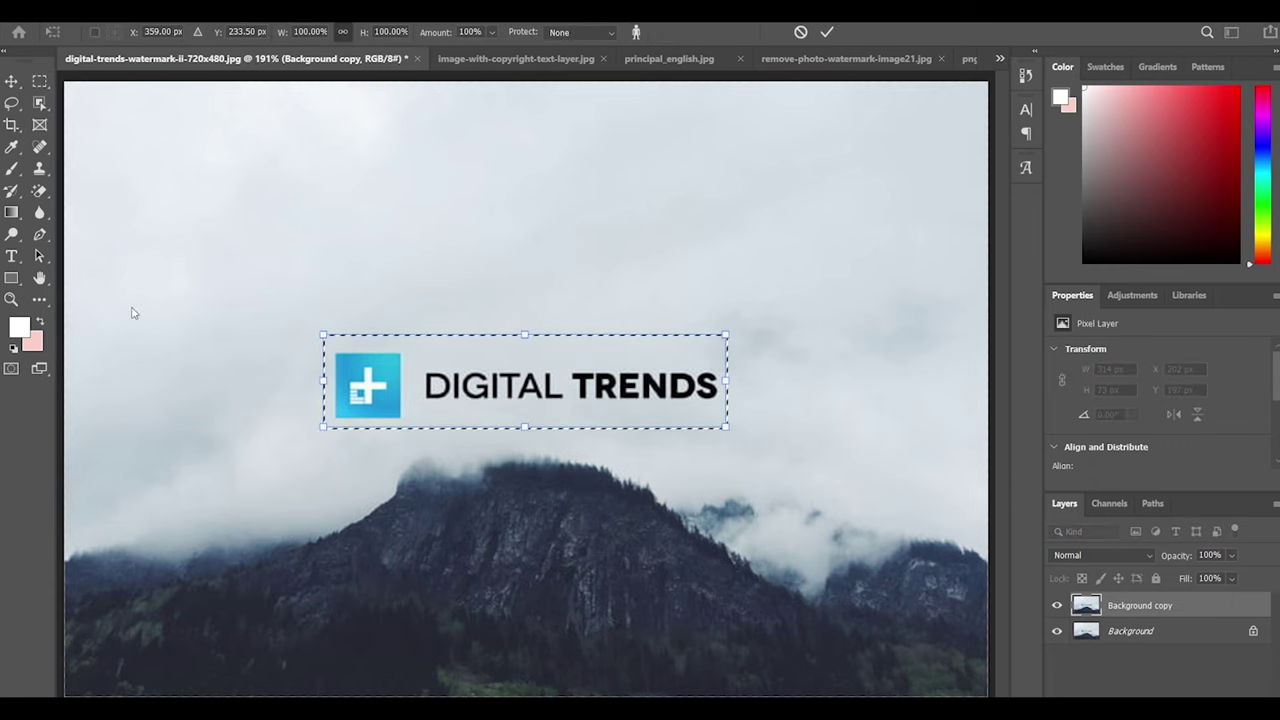
click(827, 33)
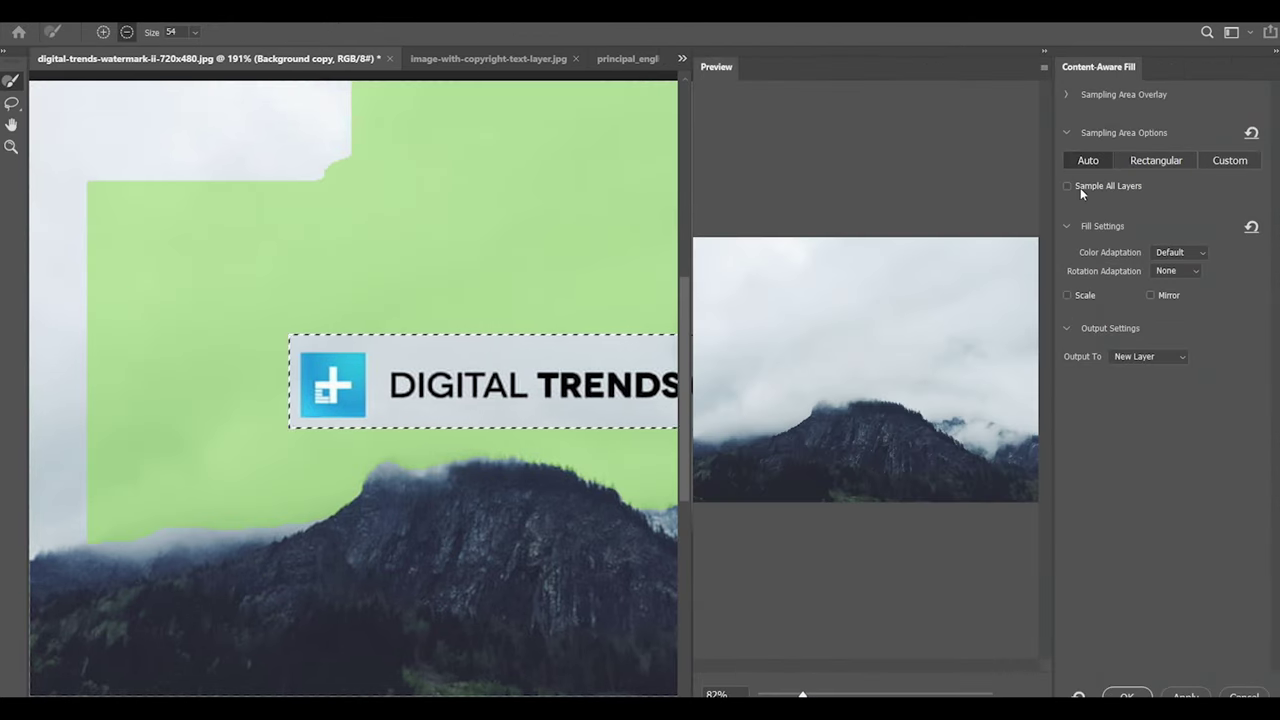
click(1185, 697)
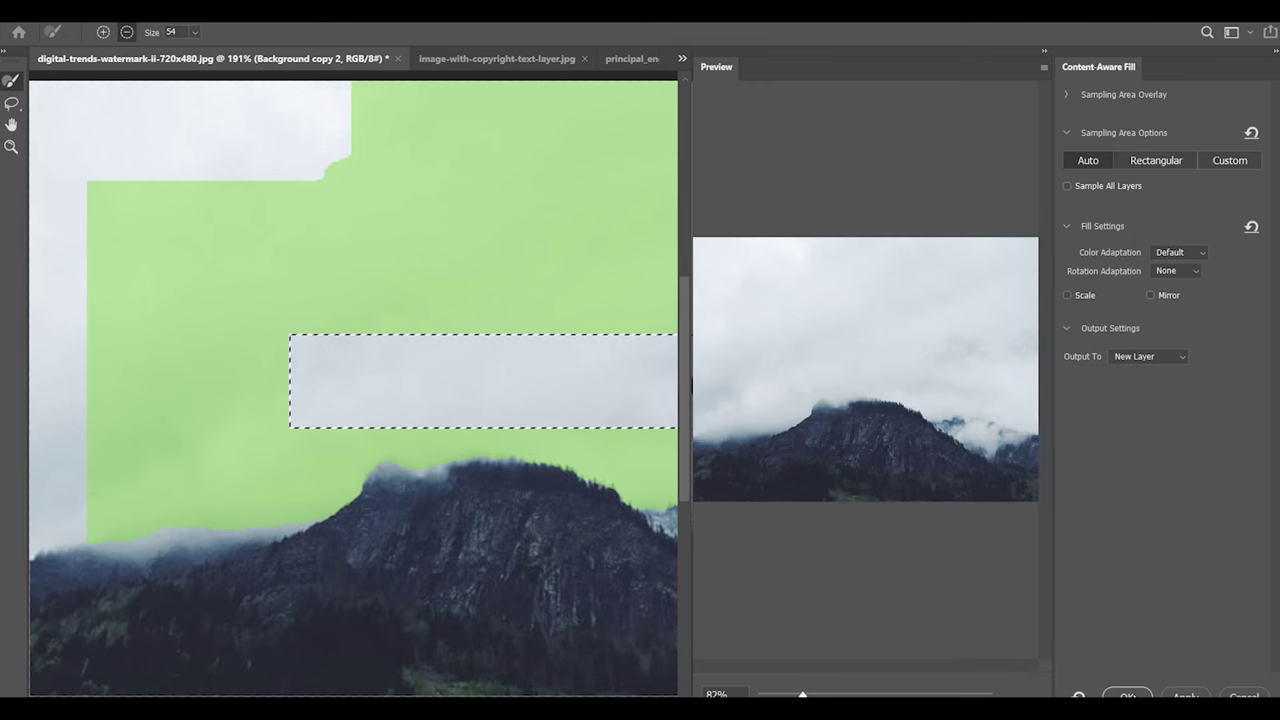
click(1127, 697)
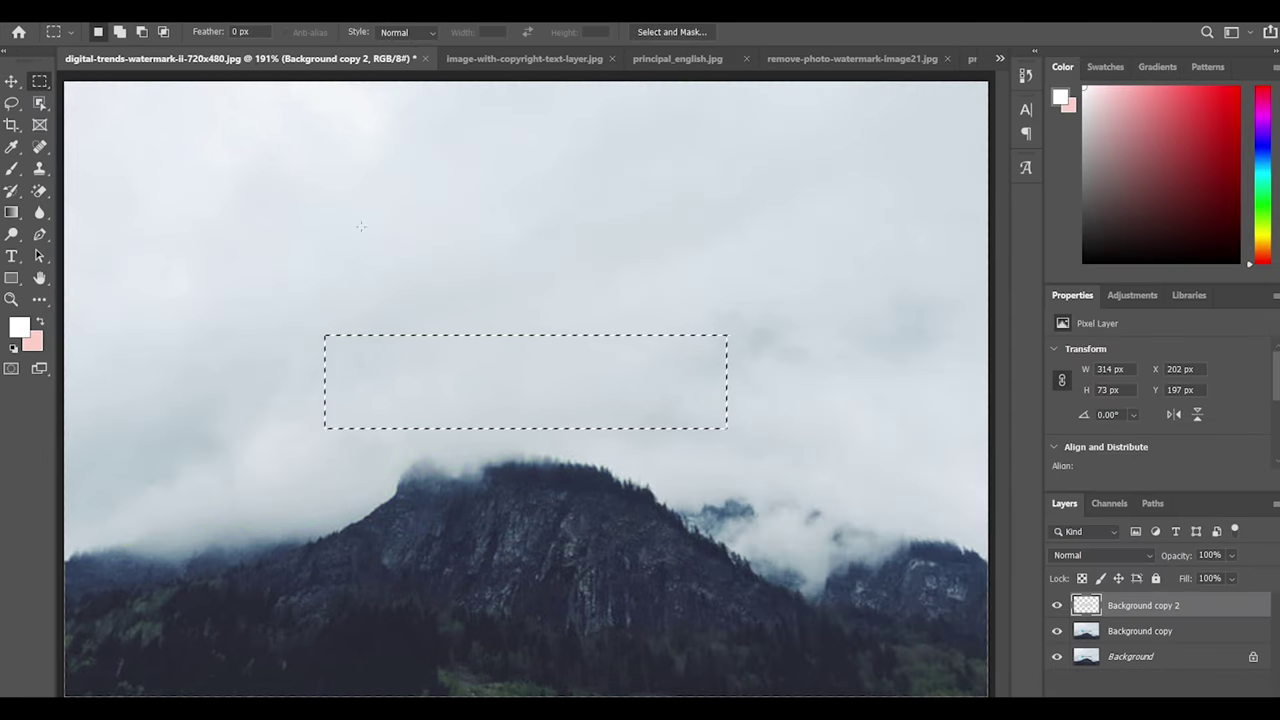
Deselect and delete both the separate fill layer and the Background copy layer
key(v)
key(ctrl+d)
click(523, 266)
click(1173, 607)
key(Delete)
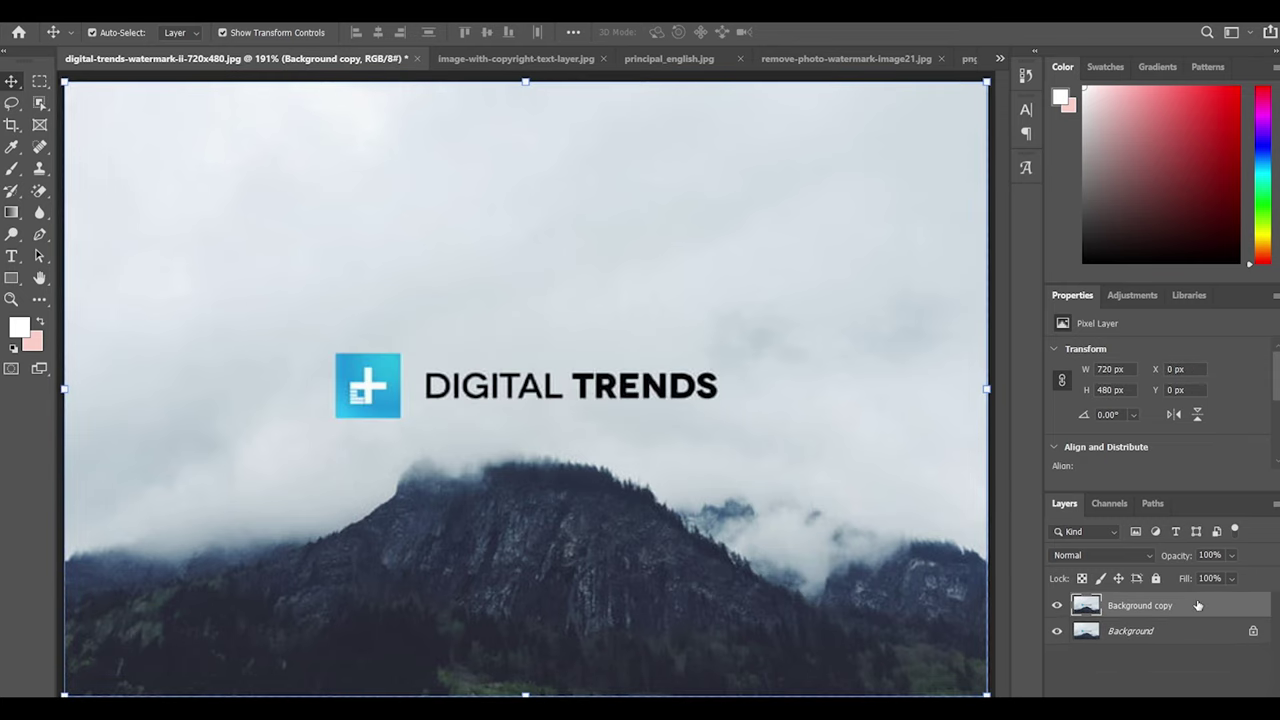
key(Delete)
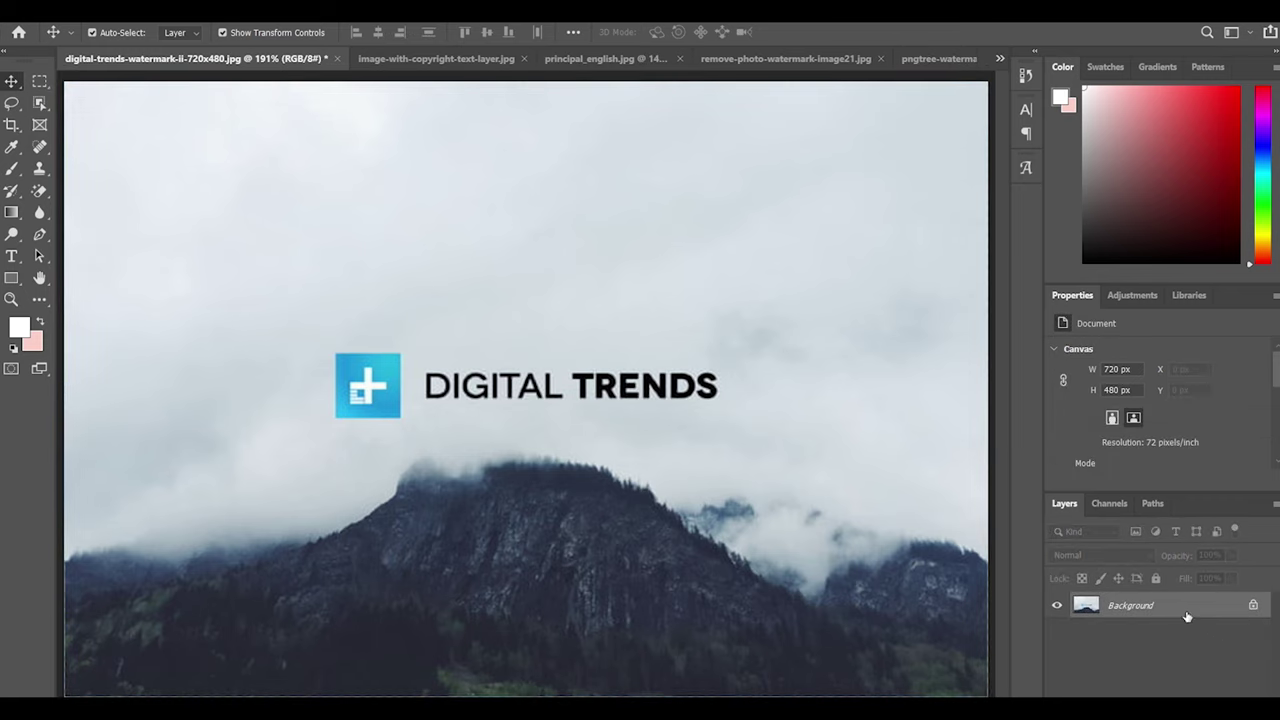
Duplicate the Background layer again and draw a rectangular selection around the whole DIGITAL TRENDS logo
key(ctrl+j)
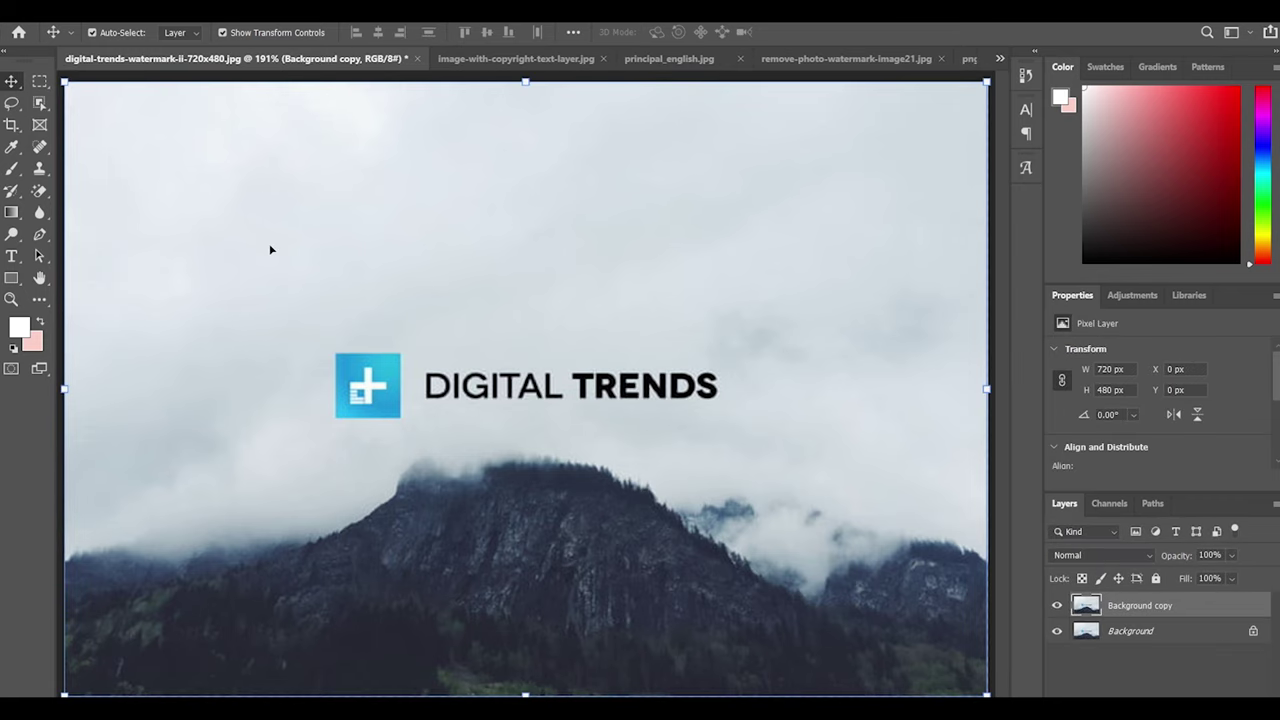
click(40, 83)
drag(732, 428, 733, 430)
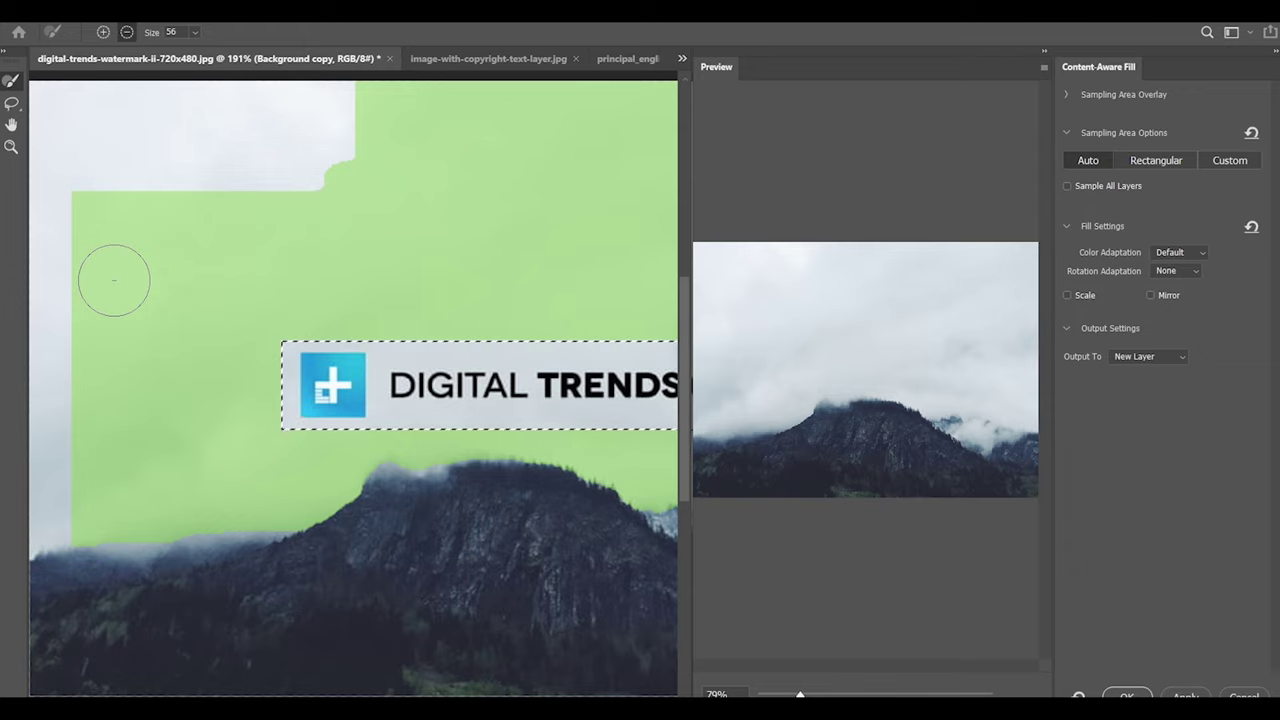
Remove the selected logo using Content-Aware Fill output to Current Layer, deselect, and compare the copy with the original
click(1159, 355)
click(1155, 374)
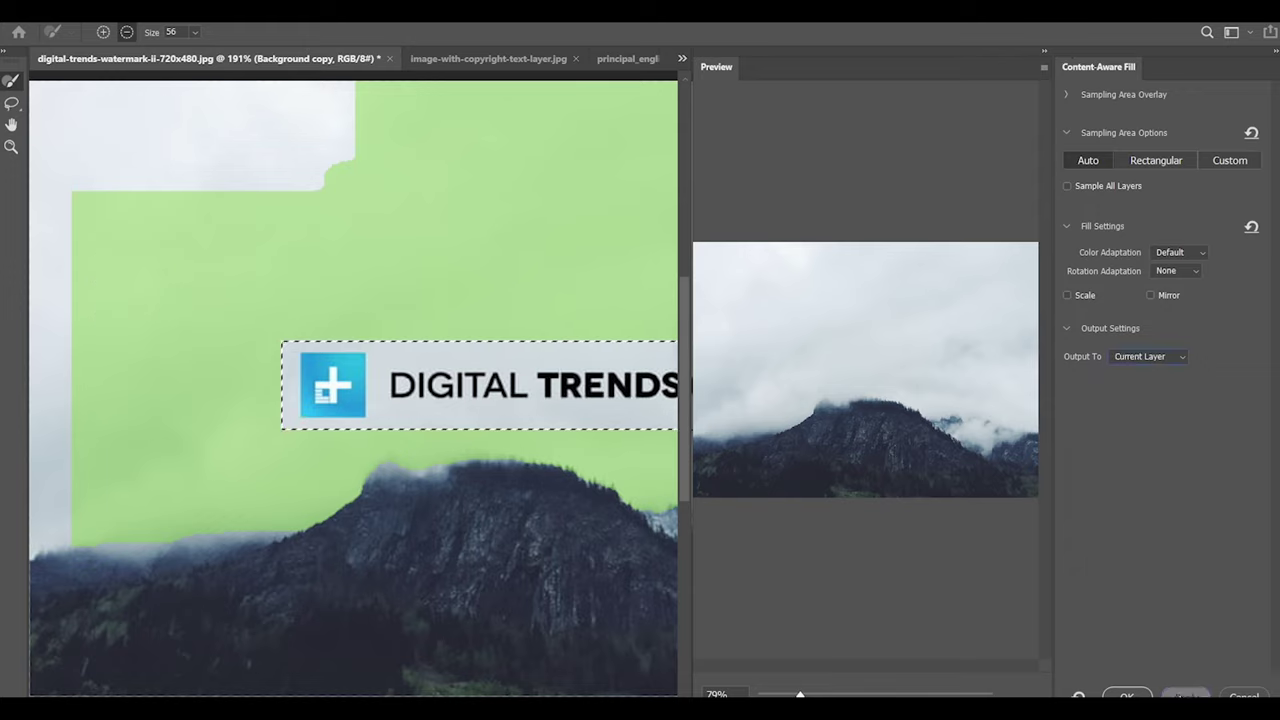
click(1185, 697)
click(1127, 697)
key(ctrl+d)
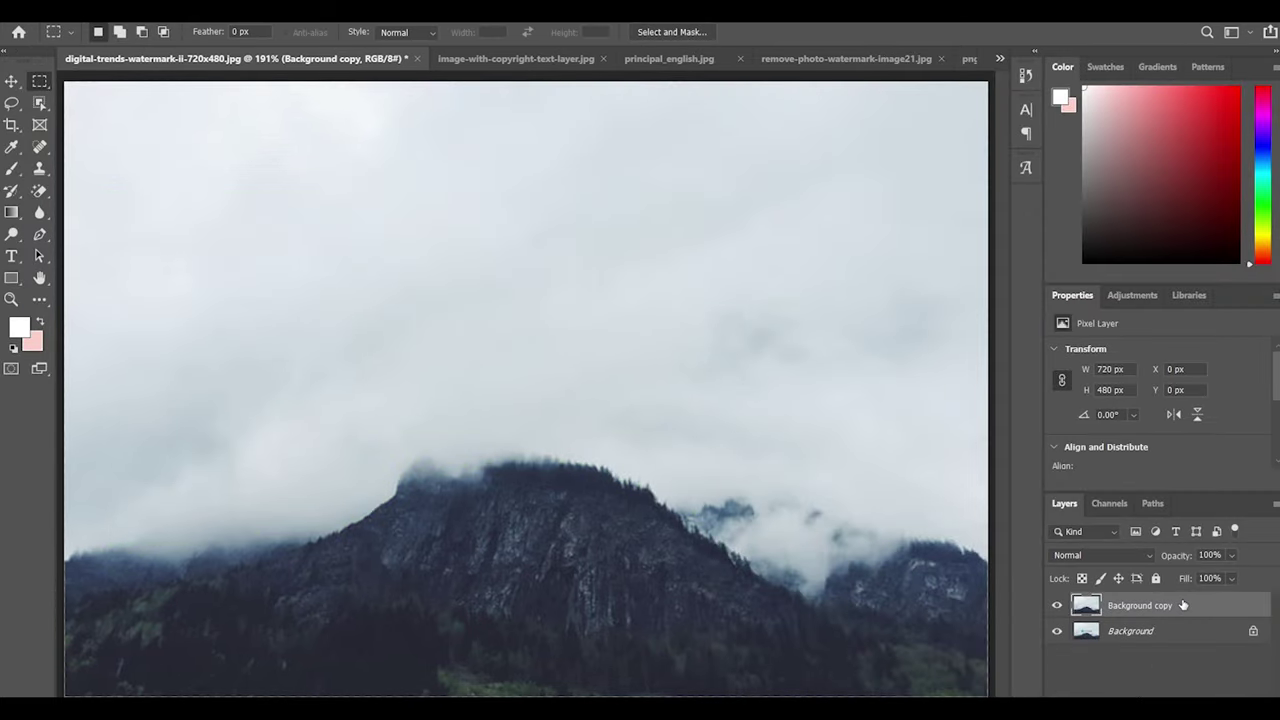
click(1057, 606)
click(1057, 606)
click(1057, 606)
click(1057, 606)
In image-with-copyright-text-layer.jpg, duplicate the Background and remove the Copyright text from the copy with Content-Aware Fill over a selection about 449 by 79 px
click(515, 58)
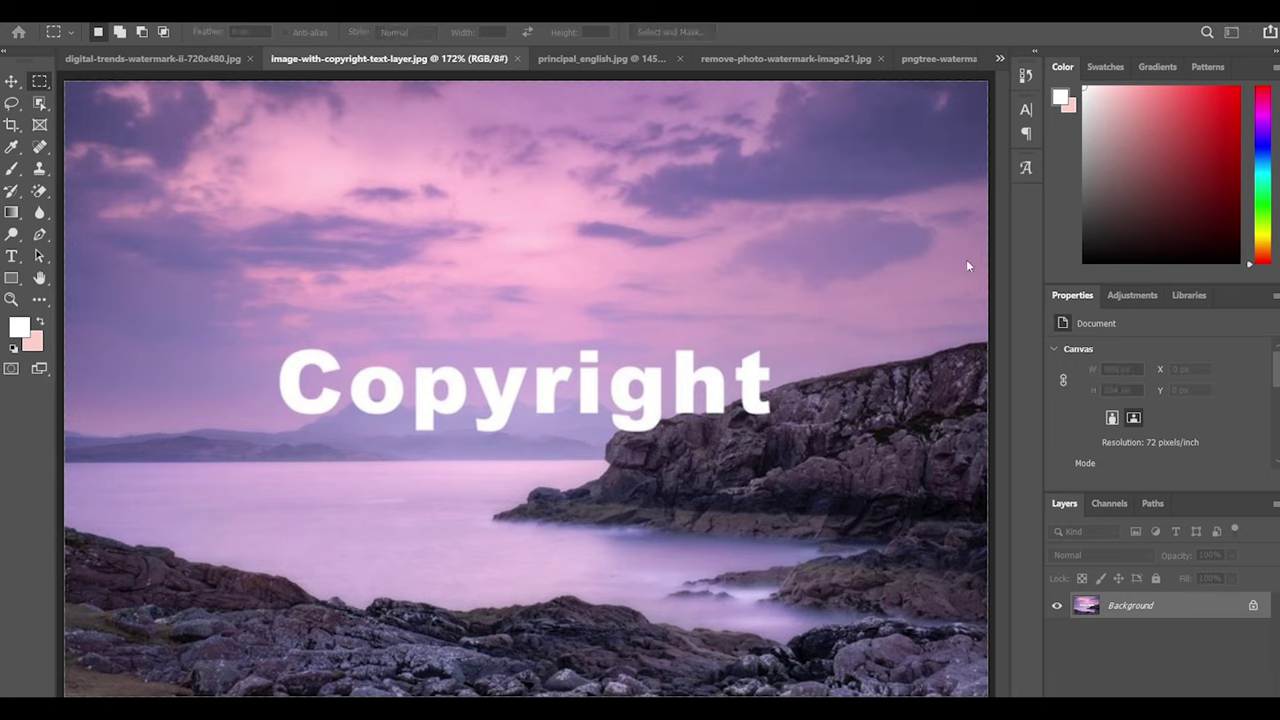
key(ctrl+j)
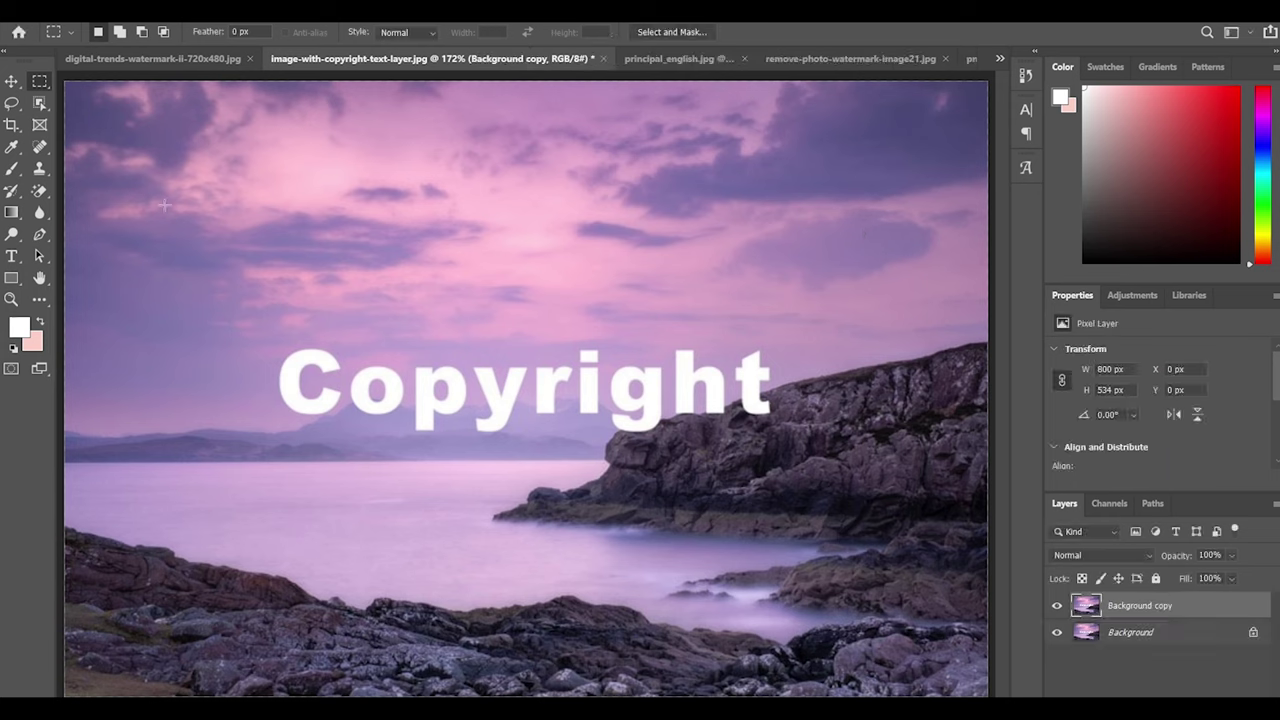
drag(263, 376, 781, 434)
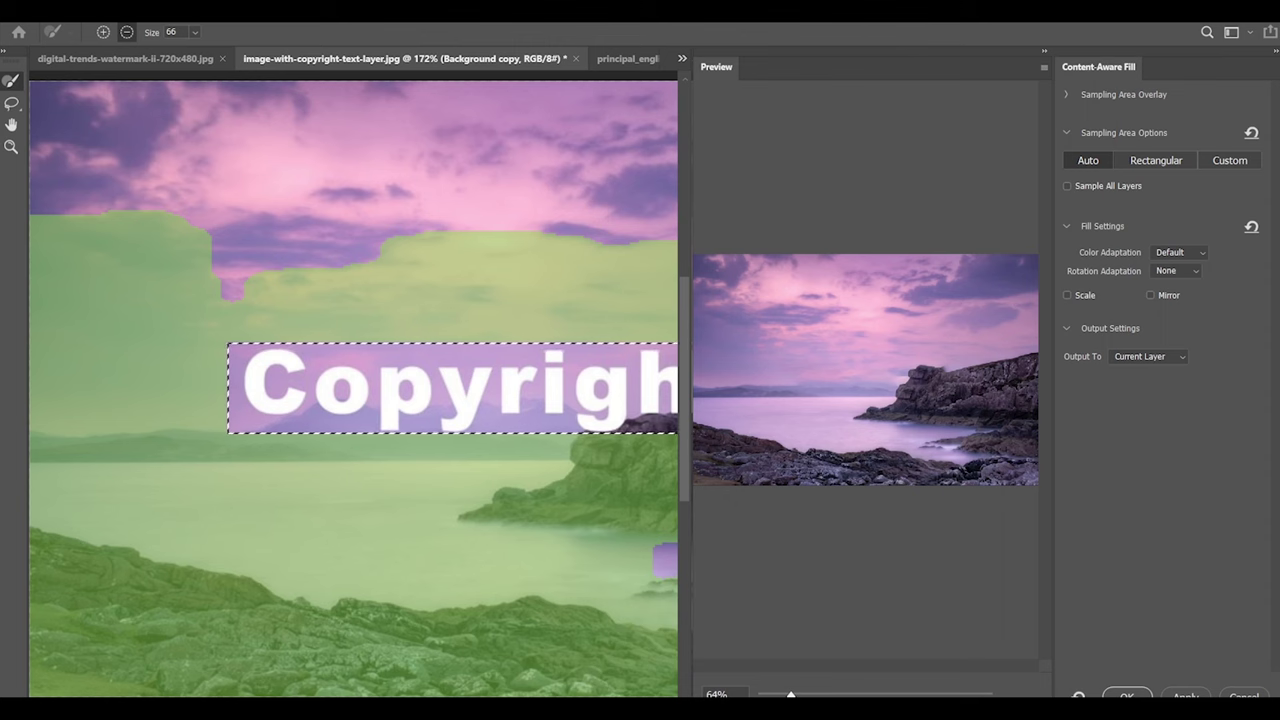
click(1126, 697)
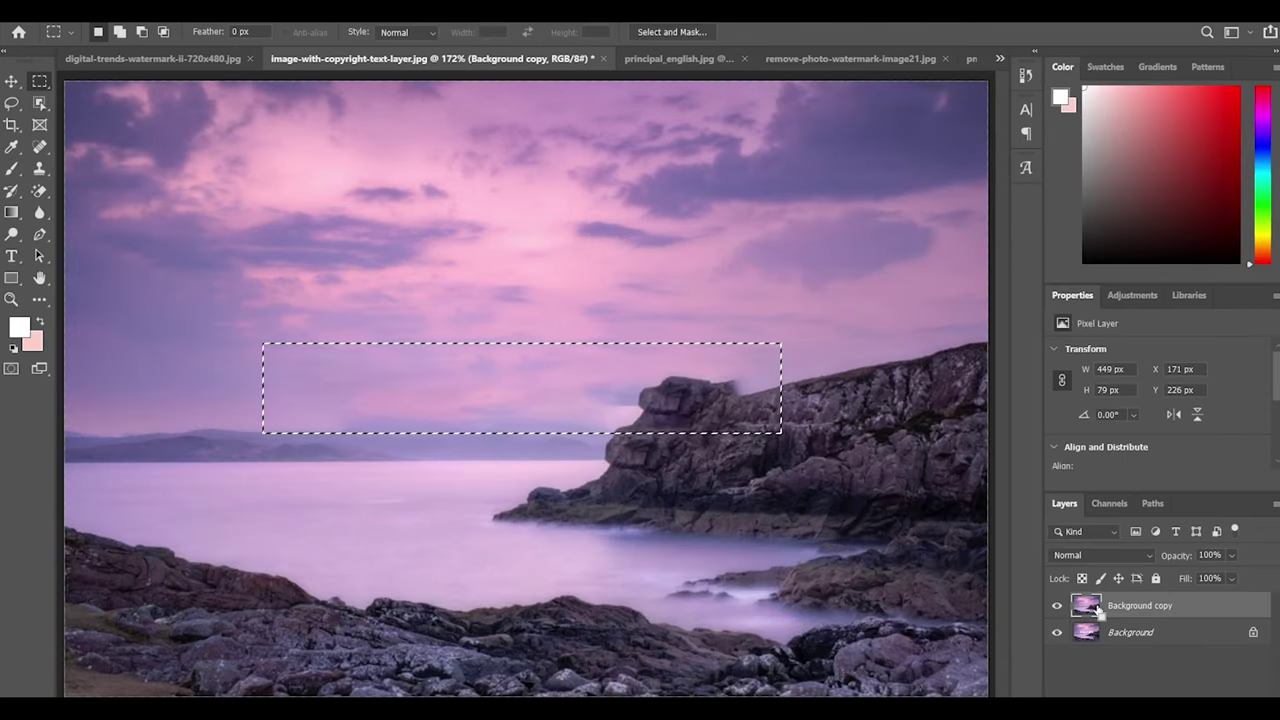
key(ctrl+d)
Toggle the Background copy's visibility to compare the retouched seascape with the original image
click(1059, 607)
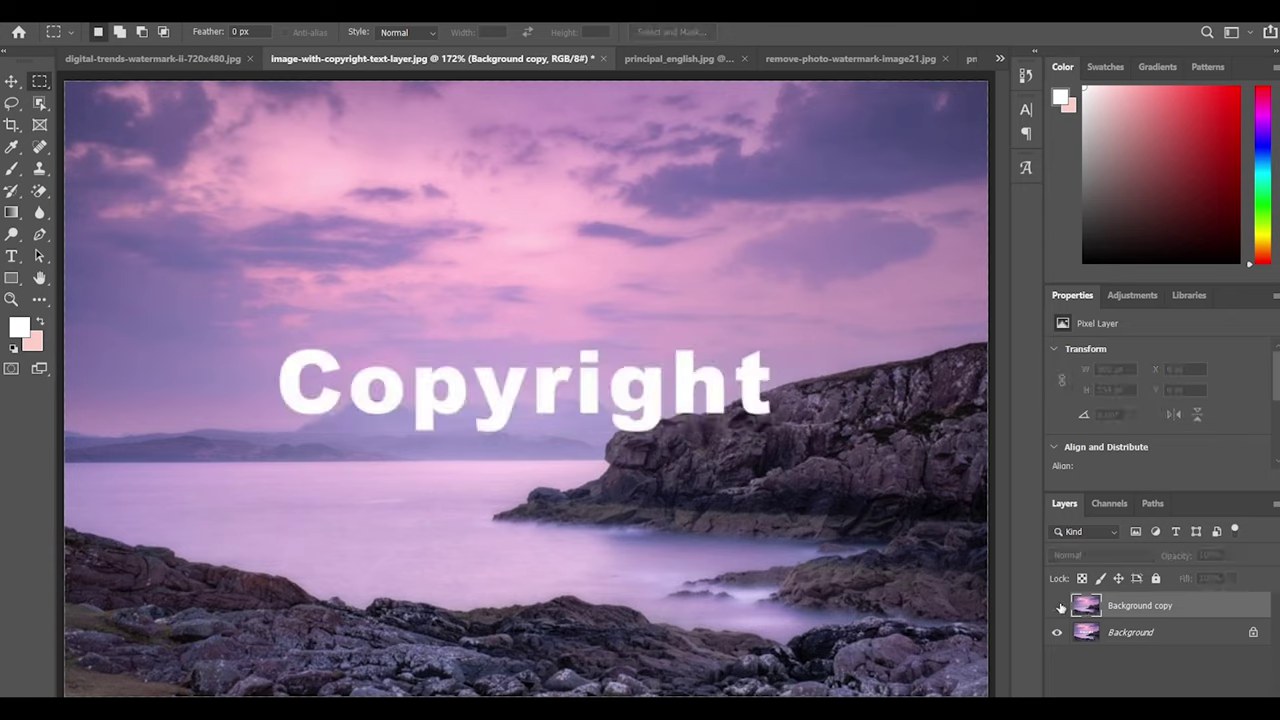
click(1059, 607)
click(1059, 607)
click(1059, 607)
click(1059, 607)
click(1059, 607)
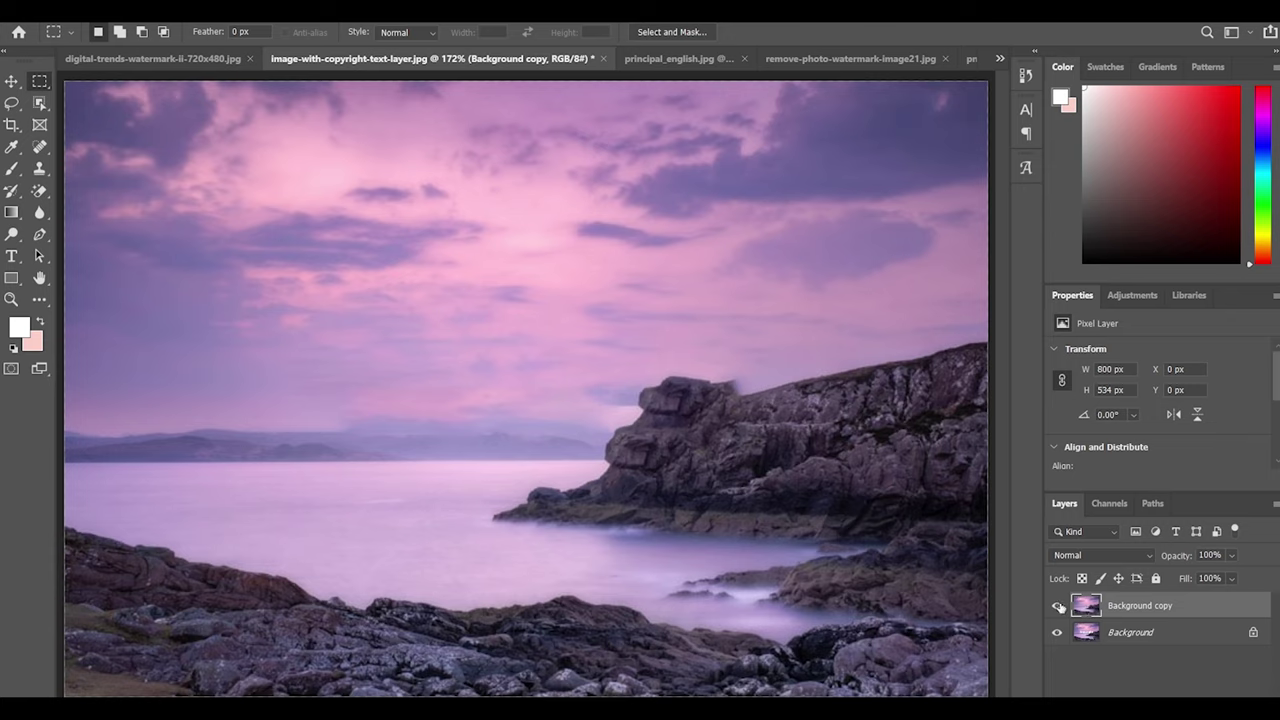
click(1059, 607)
click(1059, 607)
click(1059, 607)
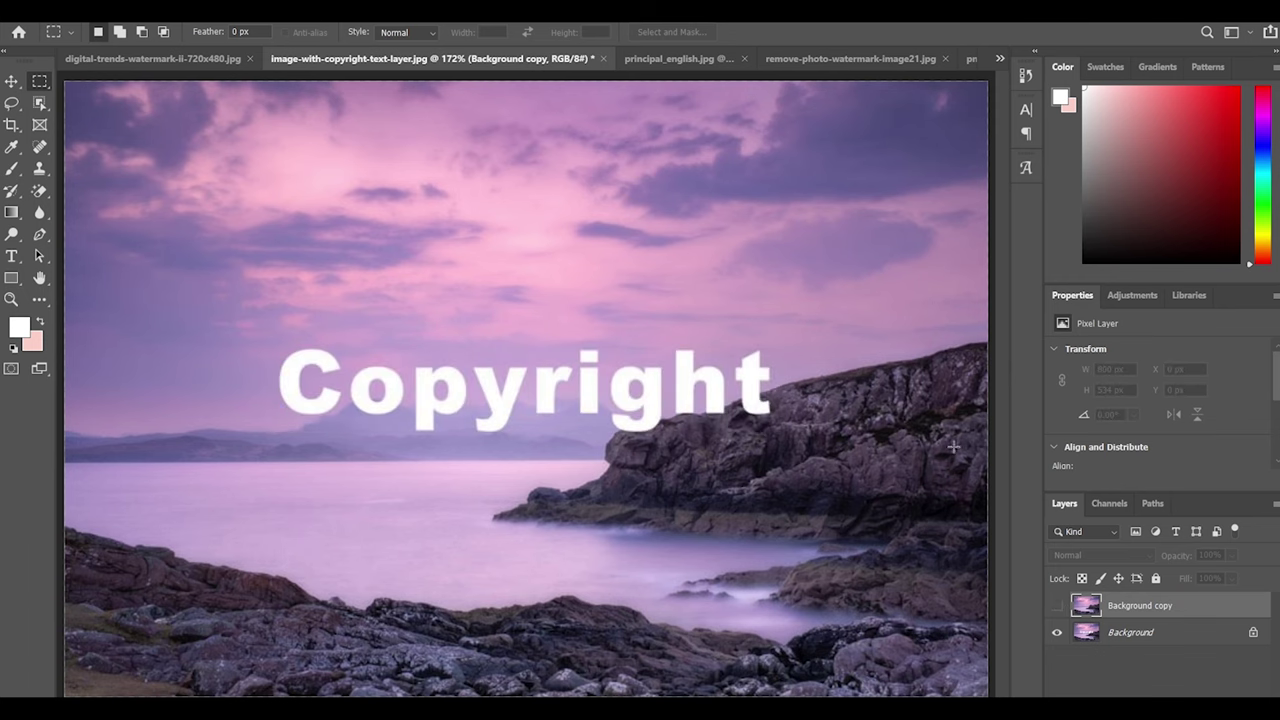
click(1059, 605)
Switch to principal_english.jpg and duplicate its Background layer with no selection active
click(675, 58)
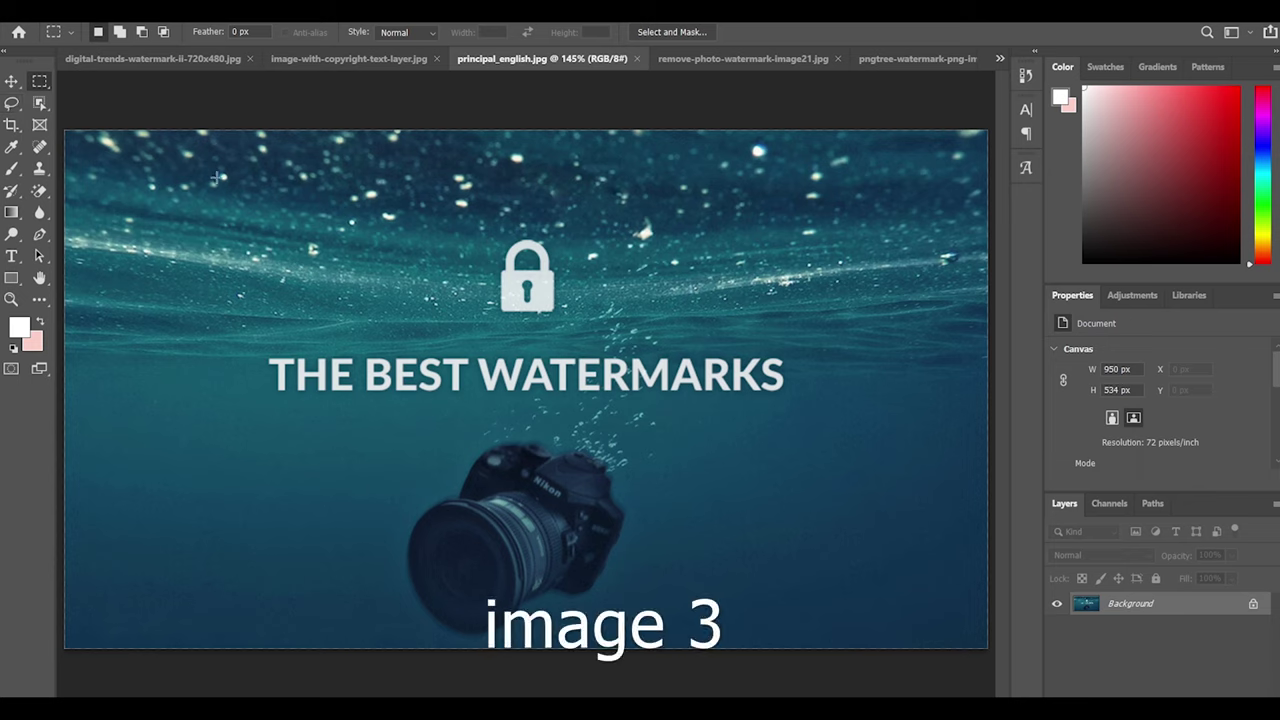
drag(487, 231, 566, 323)
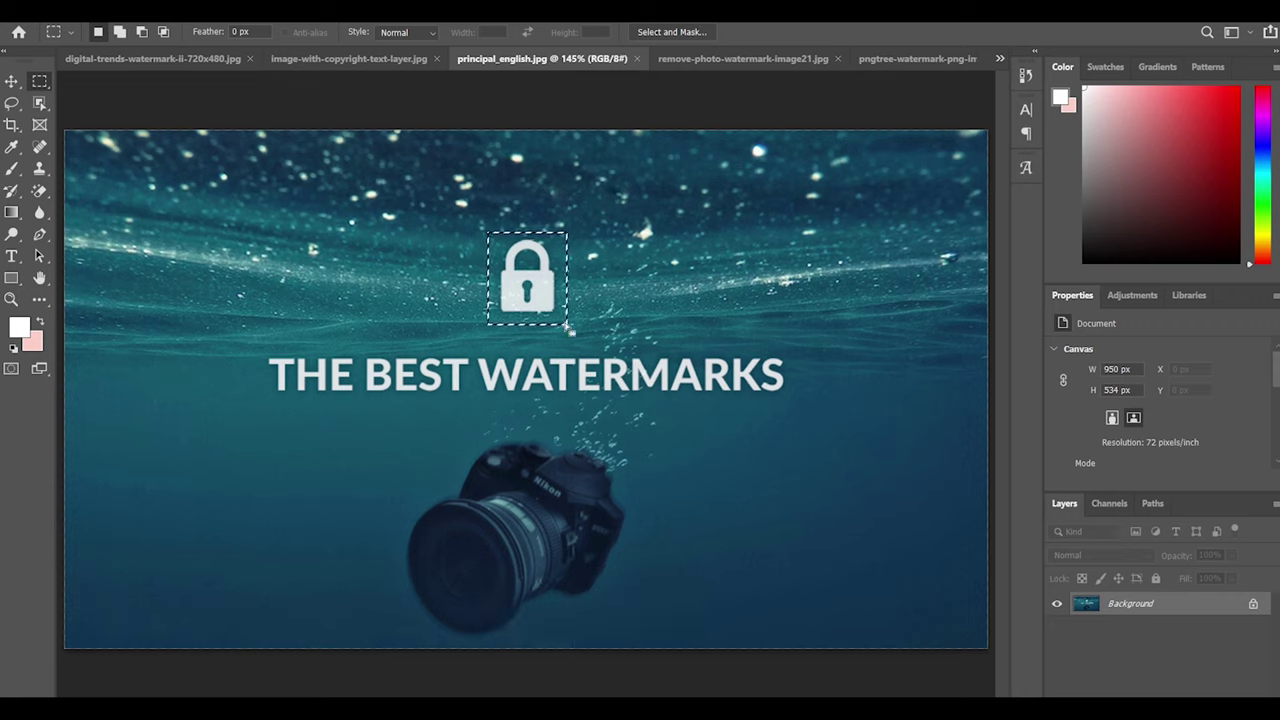
click(563, 330)
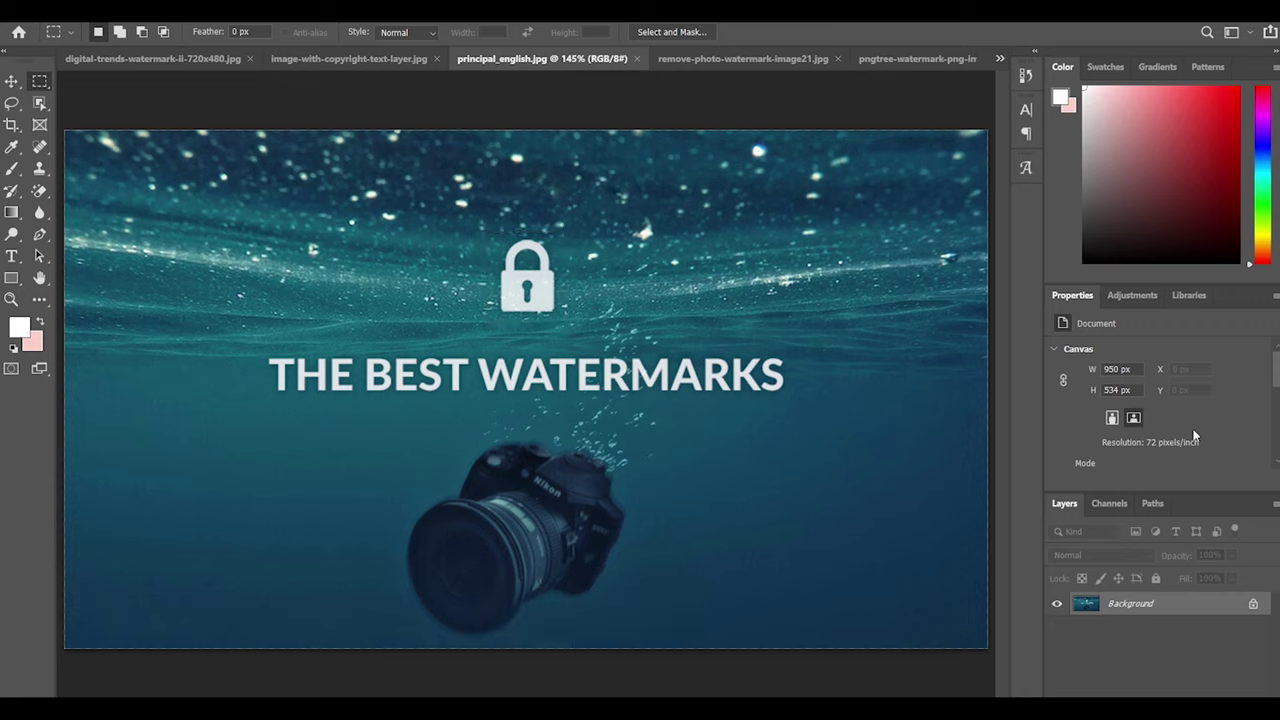
key(ctrl+j)
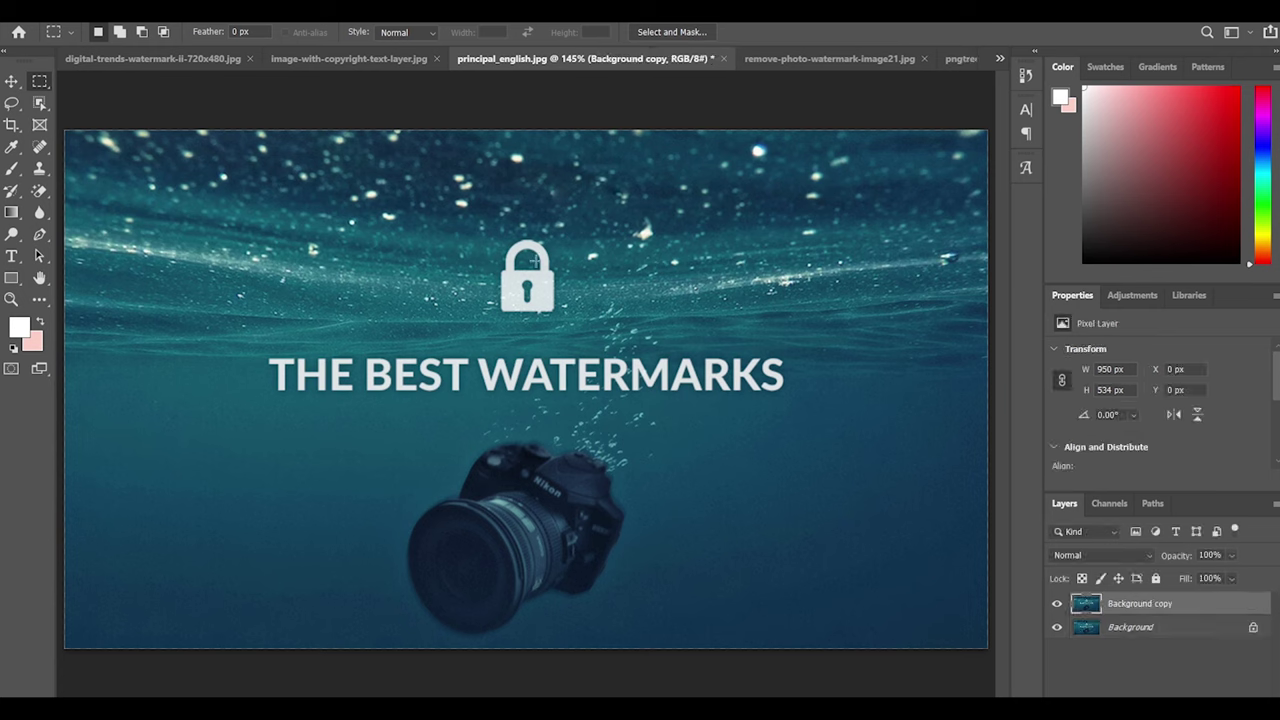
Remove the padlock icon from the copy with Content-Aware Fill on a rectangular selection about 76 by 95 px, and deselect
drag(502, 296, 565, 324)
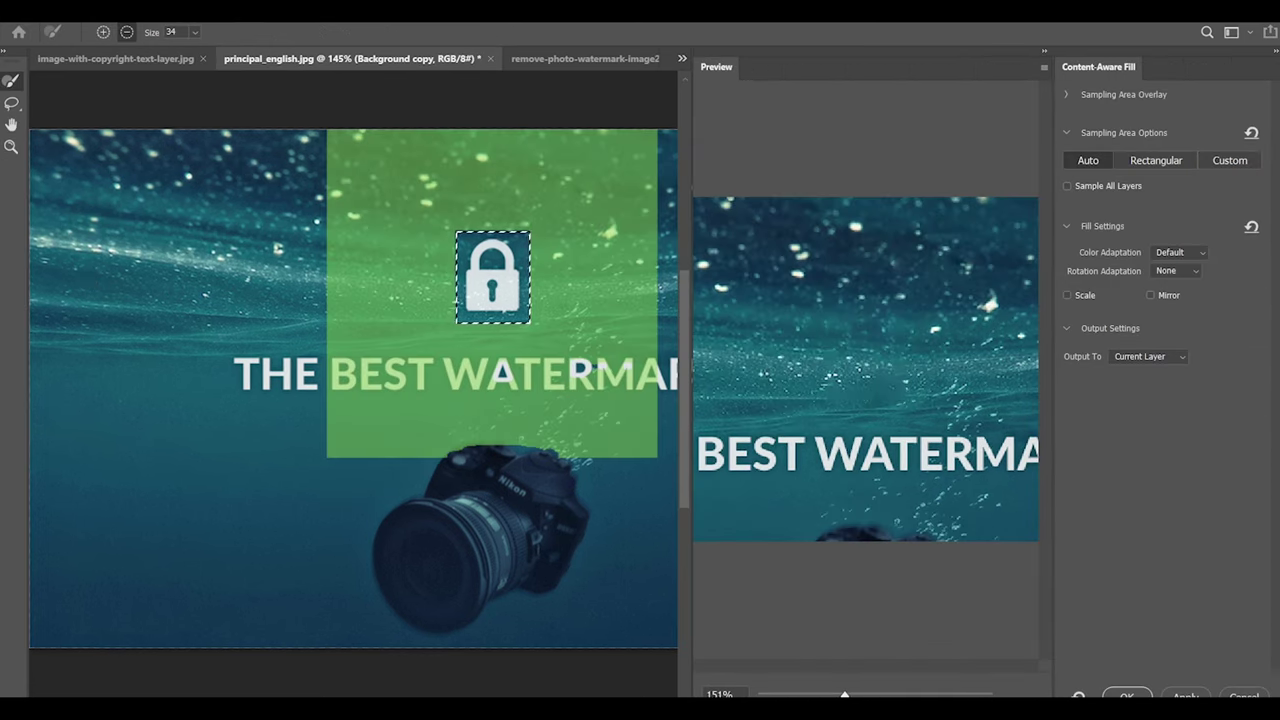
click(1128, 696)
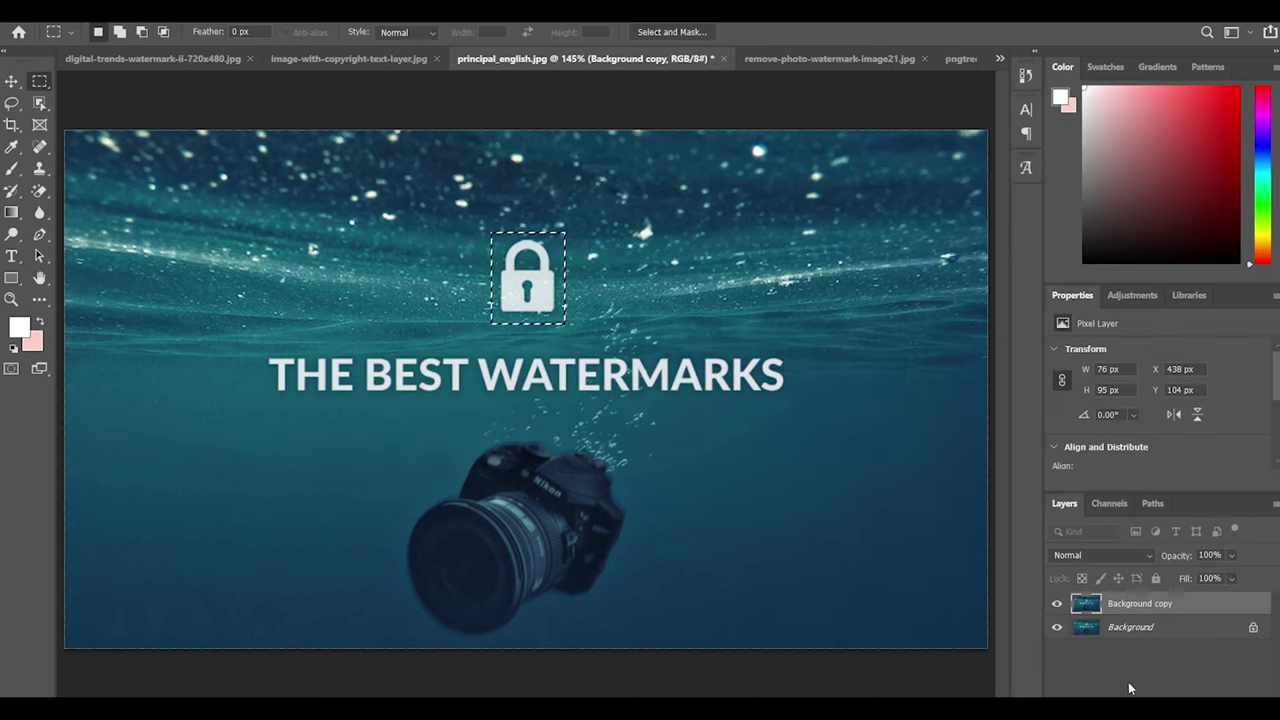
key(ctrl+d)
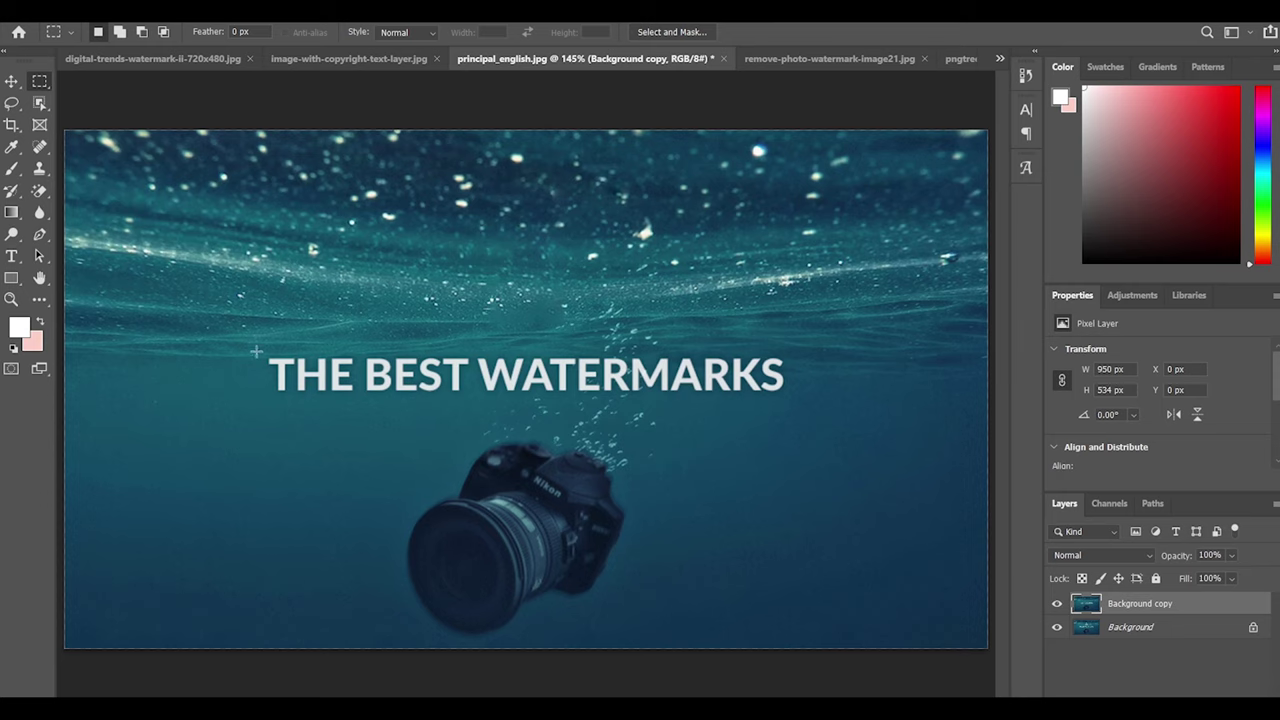
Remove the THE BEST WATERMARKS text with Content-Aware Fill on a selection about 558 by 56 px, and compare with the original
drag(258, 348, 800, 405)
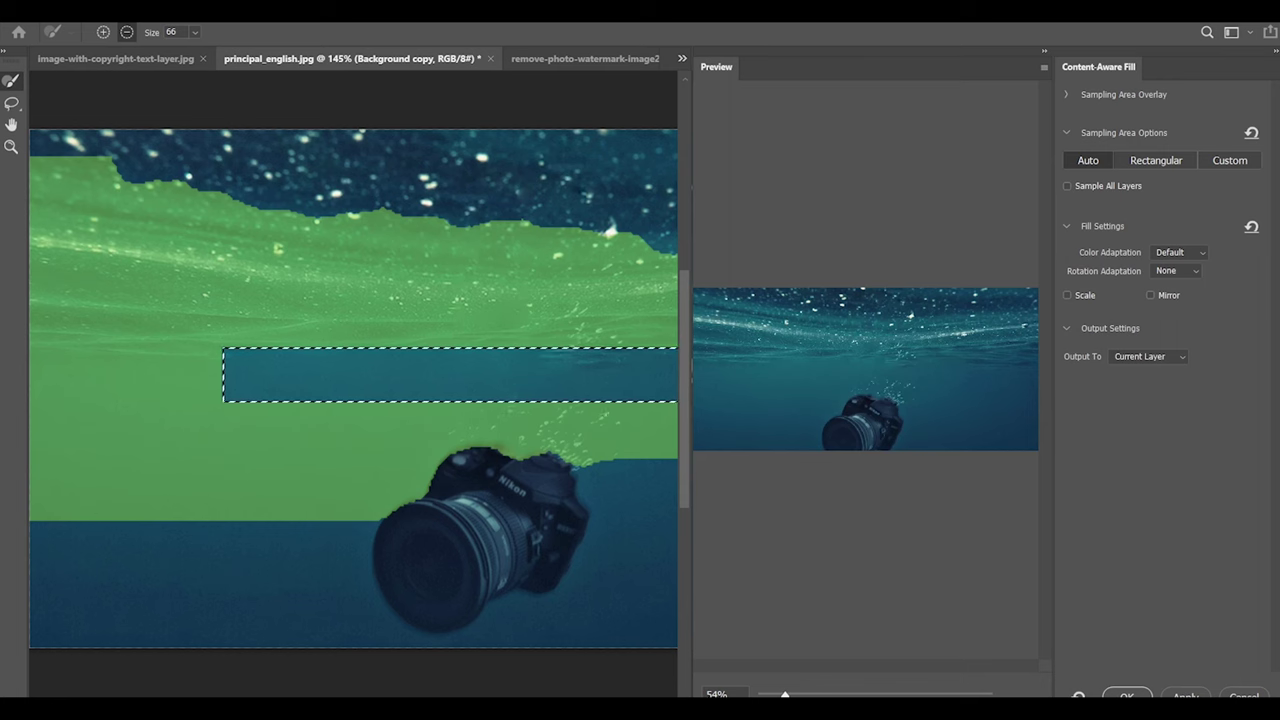
click(1127, 697)
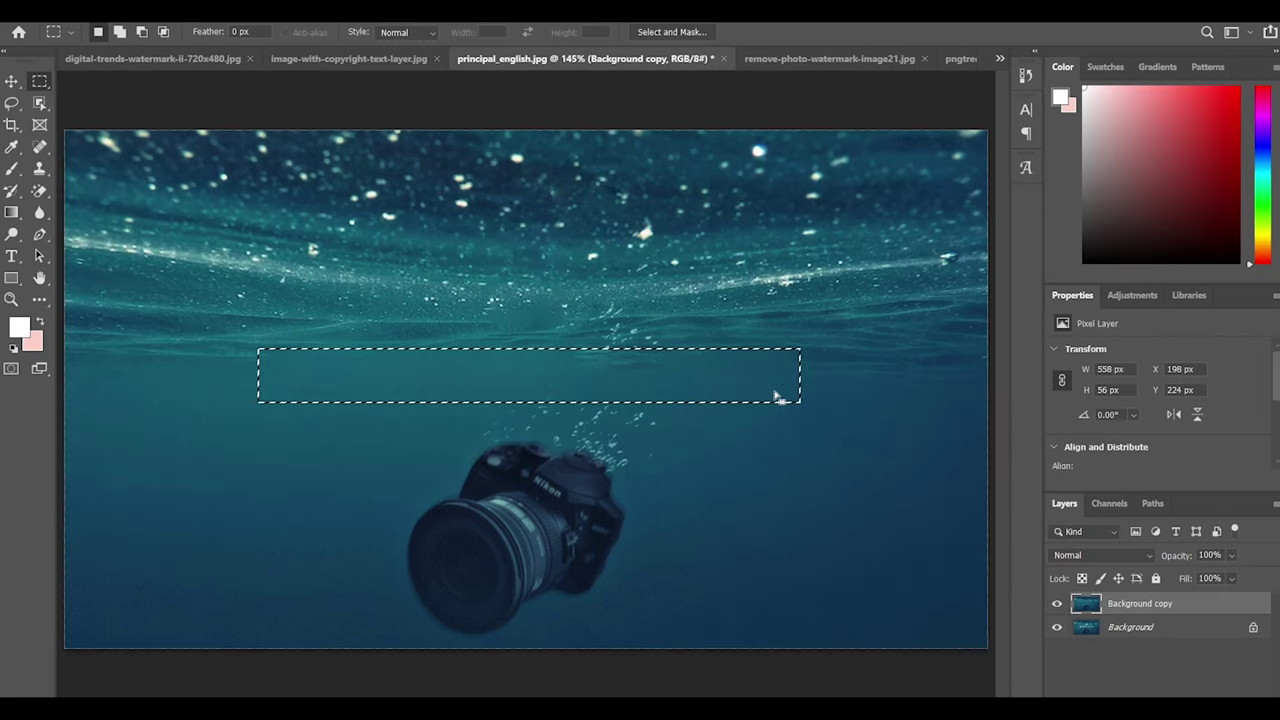
key(ctrl+d)
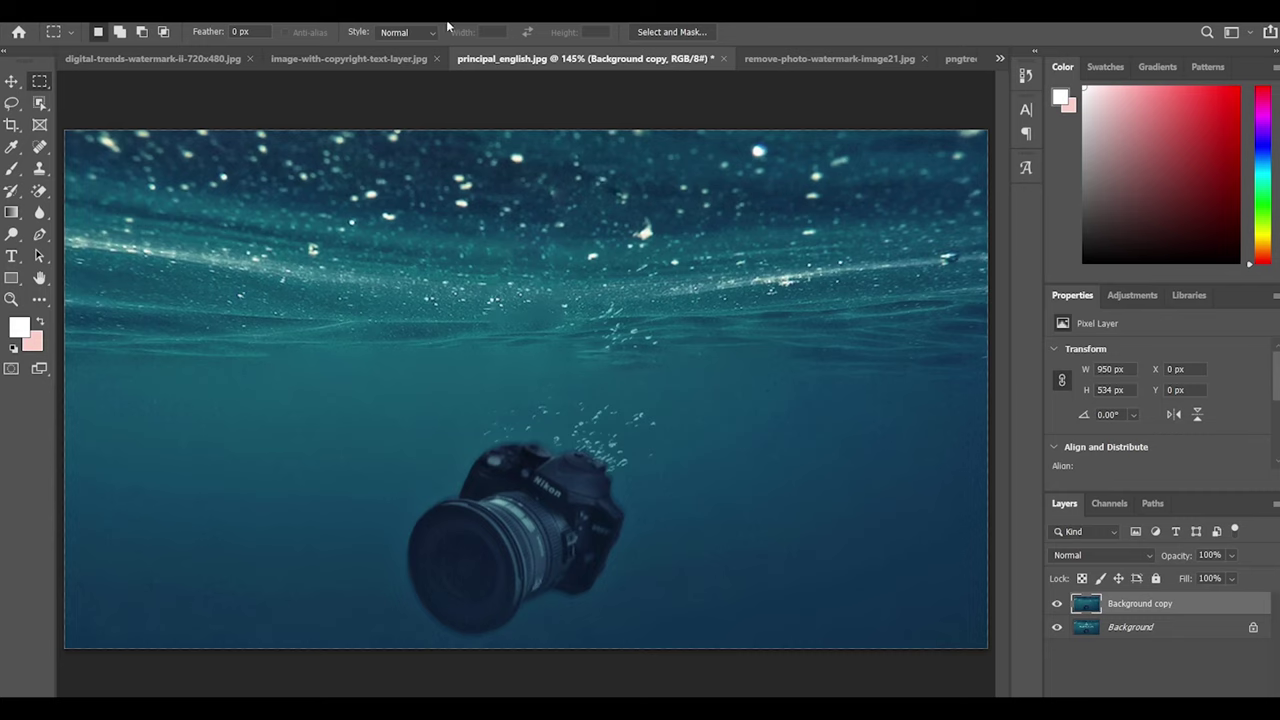
click(1056, 603)
click(1056, 603)
click(1056, 603)
click(1056, 605)
click(1056, 605)
click(1056, 605)
Switch to remove-photo-watermark-image21.jpg, choose the Lasso tool and duplicate the Background layer
click(833, 60)
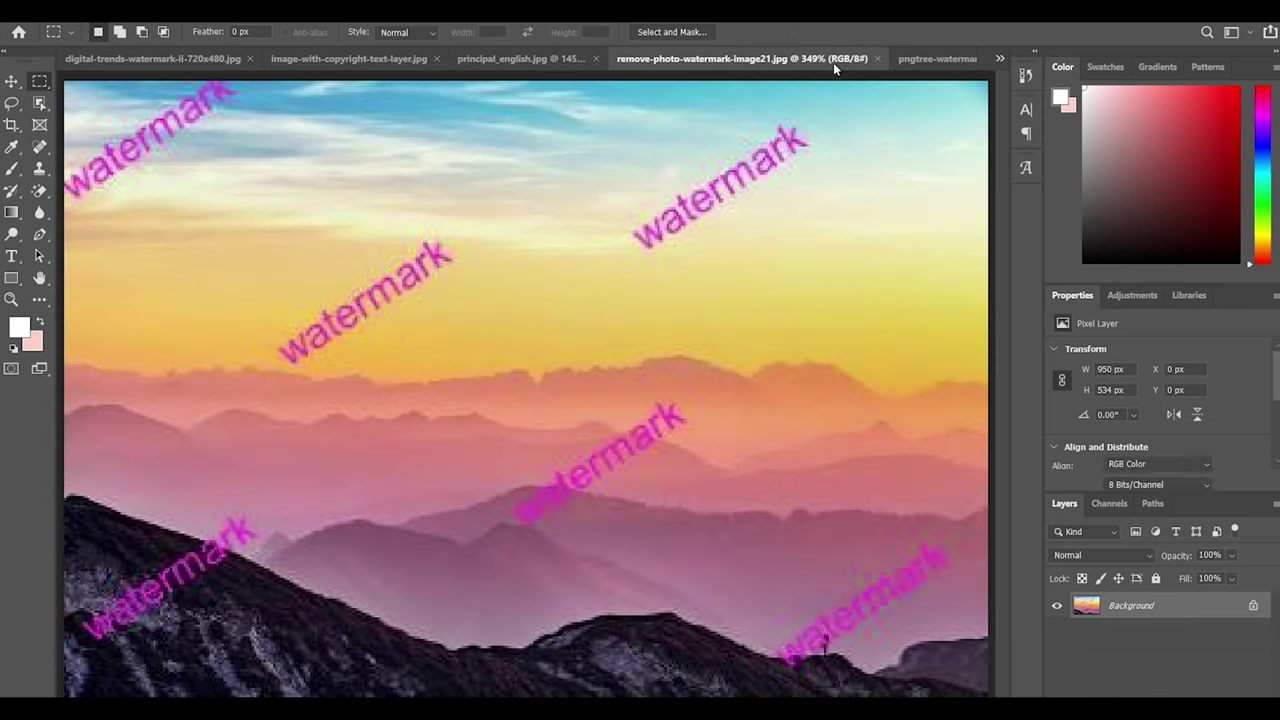
click(14, 109)
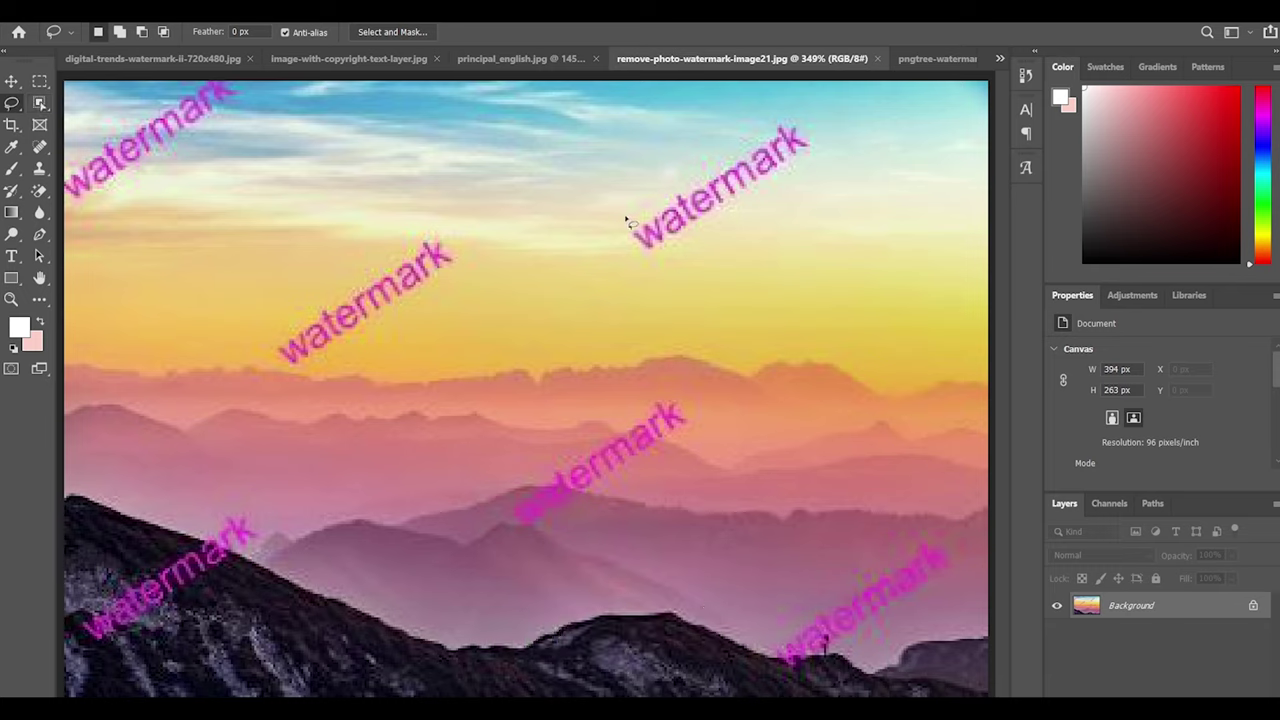
drag(660, 186, 660, 187)
key(ctrl+j)
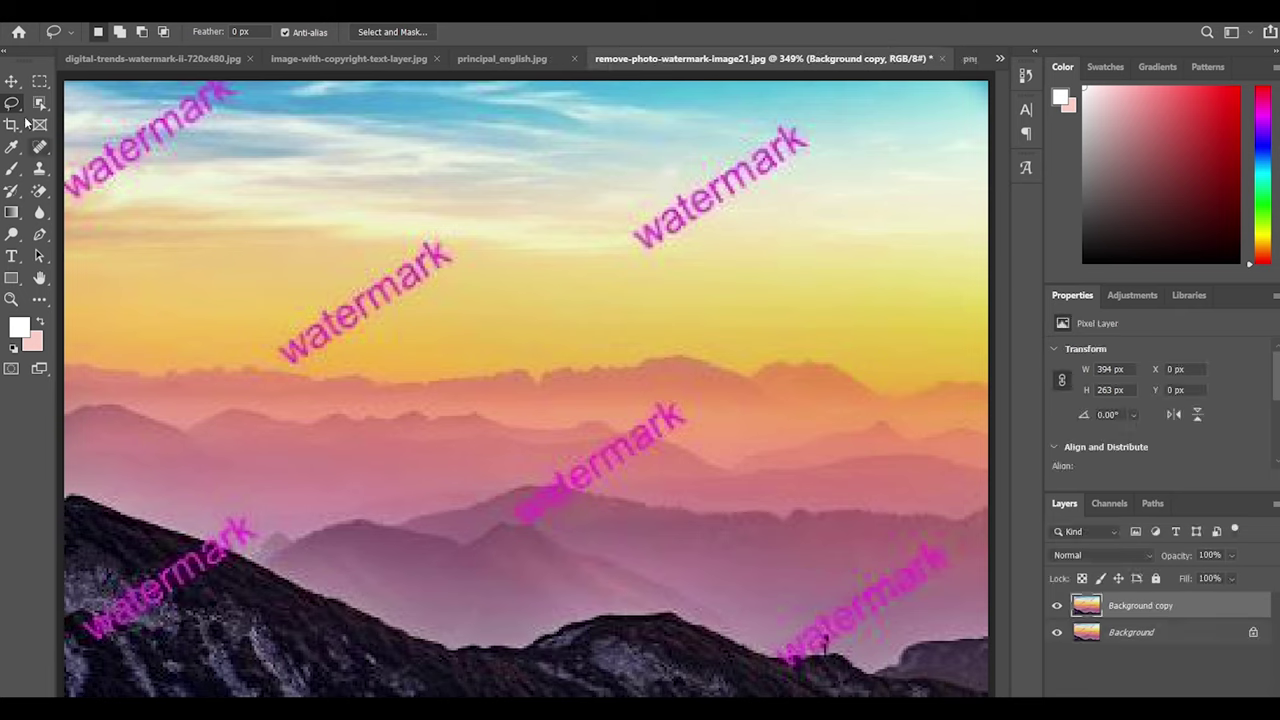
Remove the watermark in the upper-right sky with Content-Aware Fill on a lasso selection about 89 by 63 px, and deselect
mouse_move(676, 178)
mouse_down()
mouse_move(784, 117)
mouse_move(822, 141)
mouse_move(808, 176)
mouse_move(635, 261)
mouse_move(617, 230)
mouse_move(630, 201)
mouse_move(690, 175)
mouse_up()
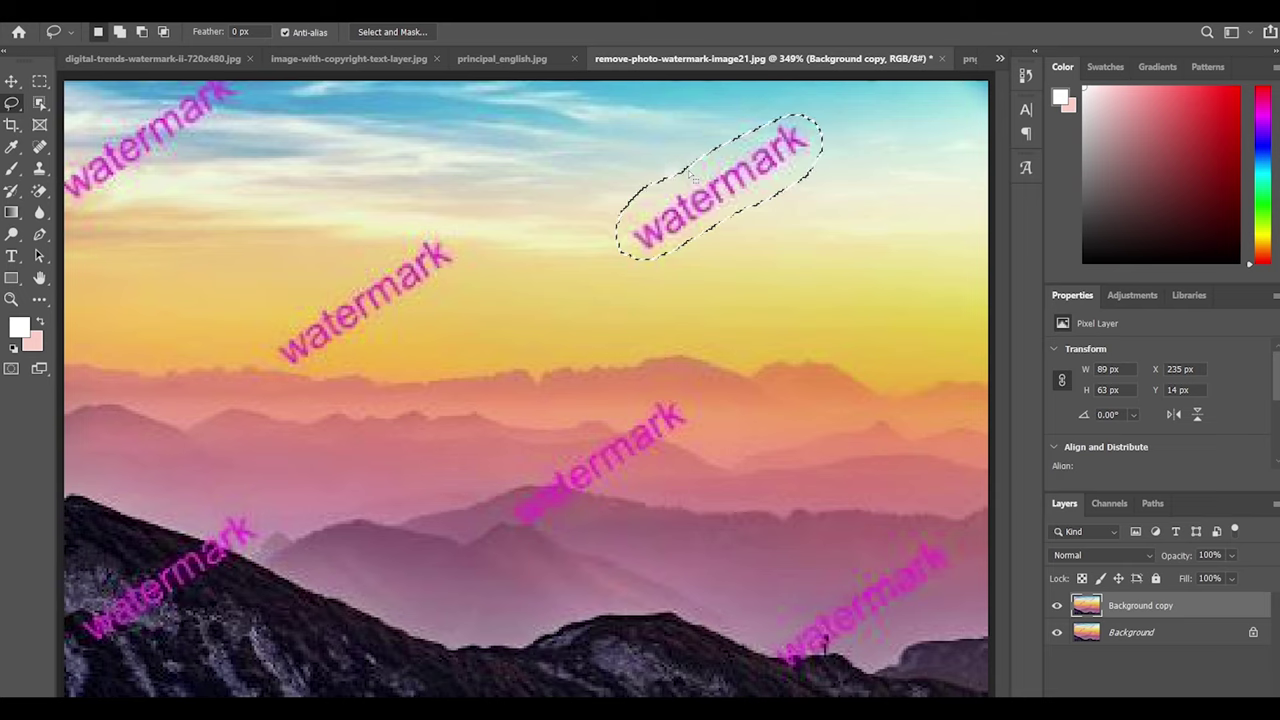
key(i)
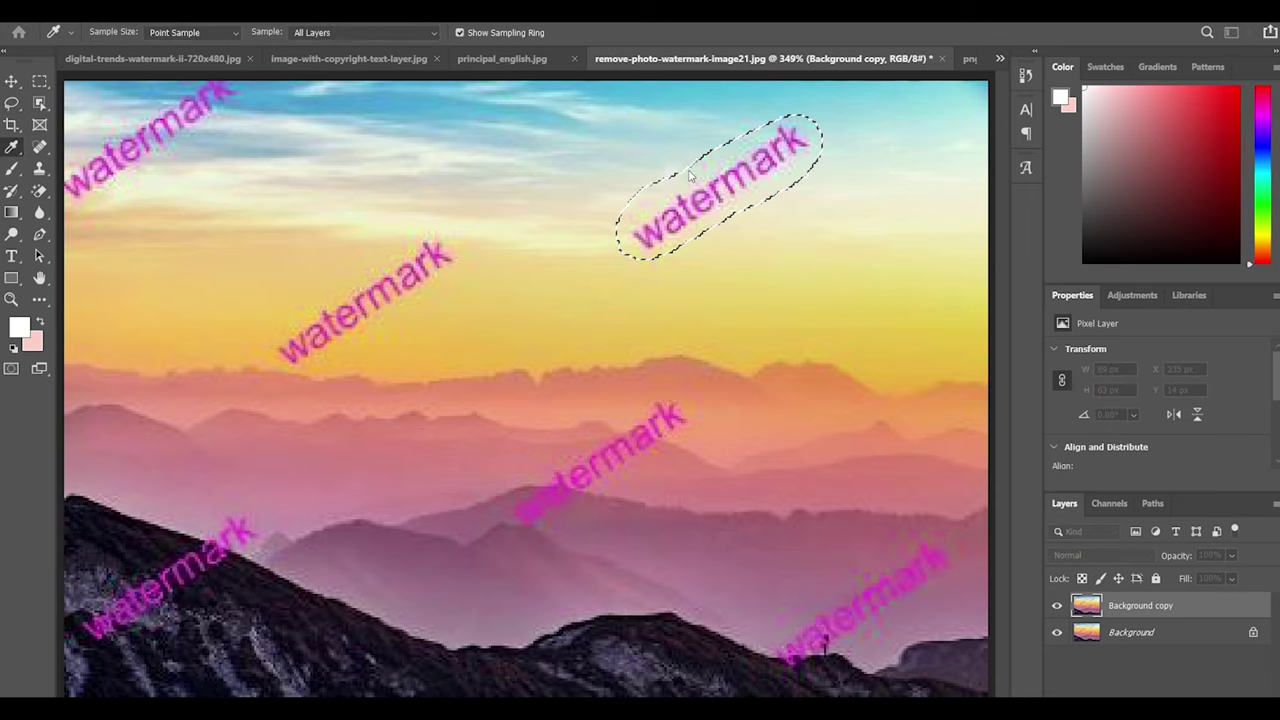
key(l)
key(Delete)
key(ctrl+d)
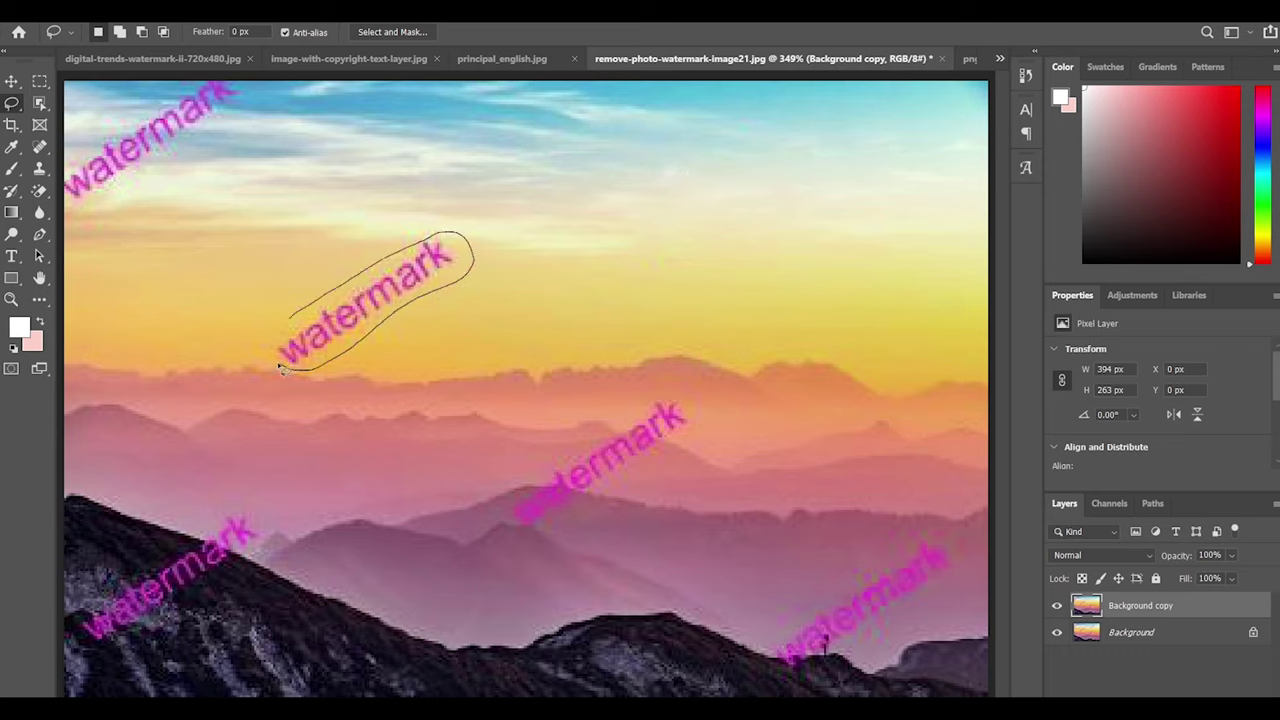
Remove the watermark in the orange sky left of centre with Content-Aware Fill on a lasso selection about 90 by 60 px, and deselect
drag(289, 323, 291, 321)
key(i)
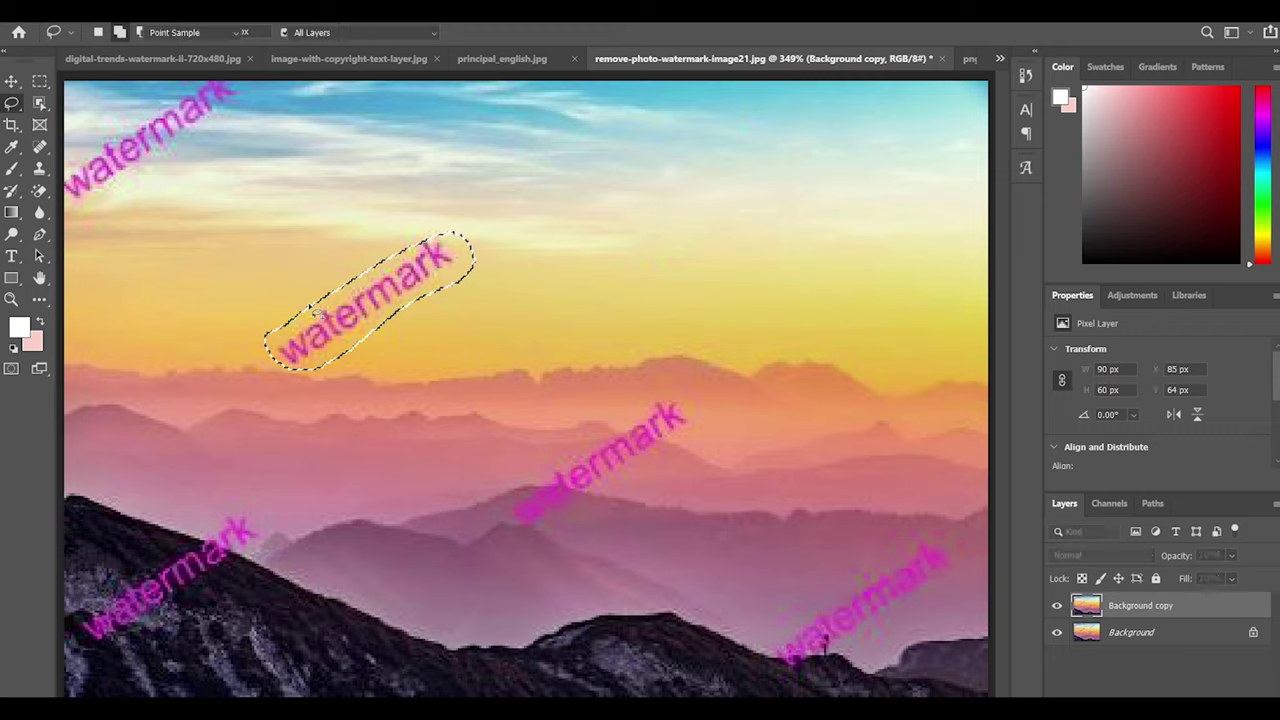
key(l)
key(Delete)
key(ctrl+d)
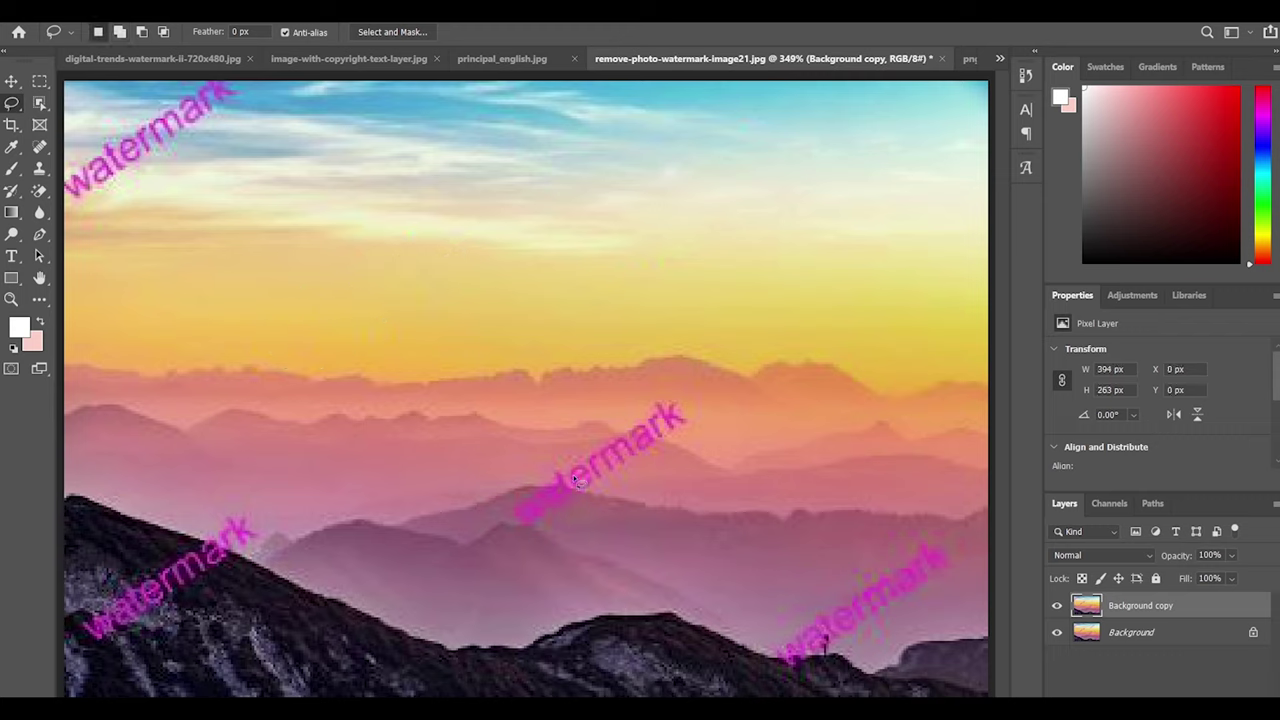
Remove the watermark over the central pink mountains with Content-Aware Fill on a lasso selection about 81 by 63 px, and deselect
drag(675, 400, 678, 408)
key(ctrl+d)
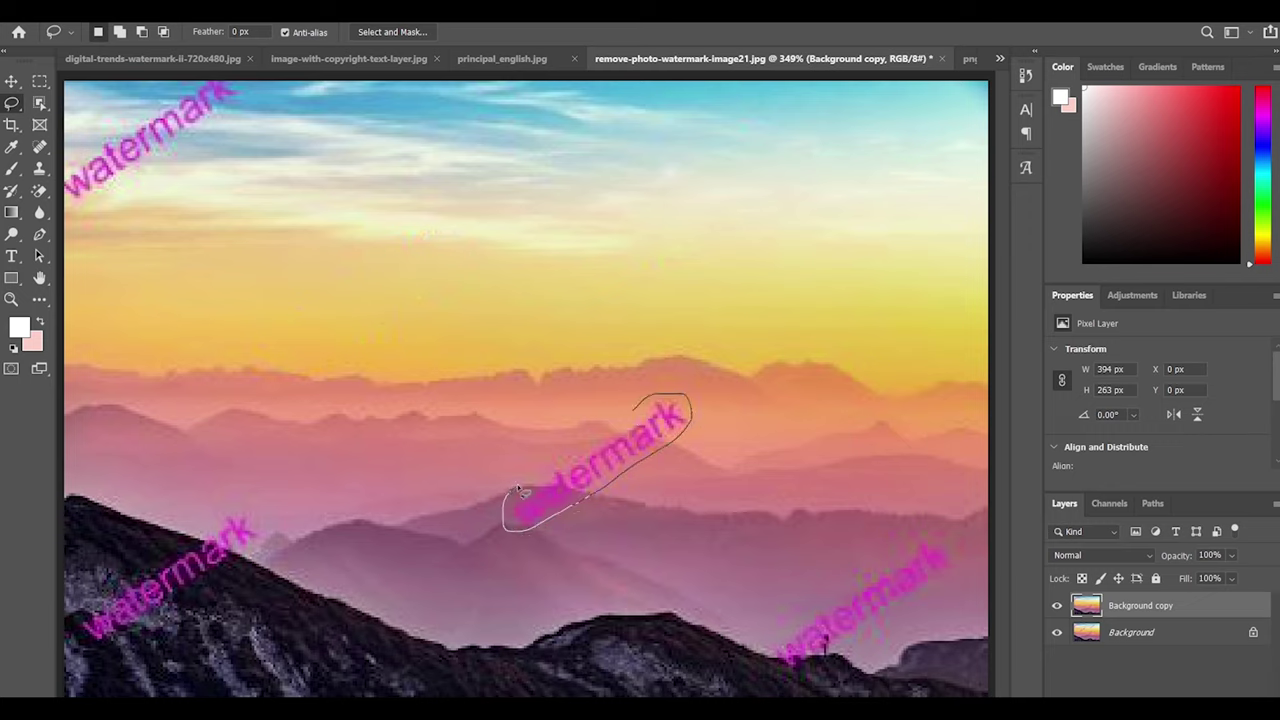
drag(674, 398, 672, 394)
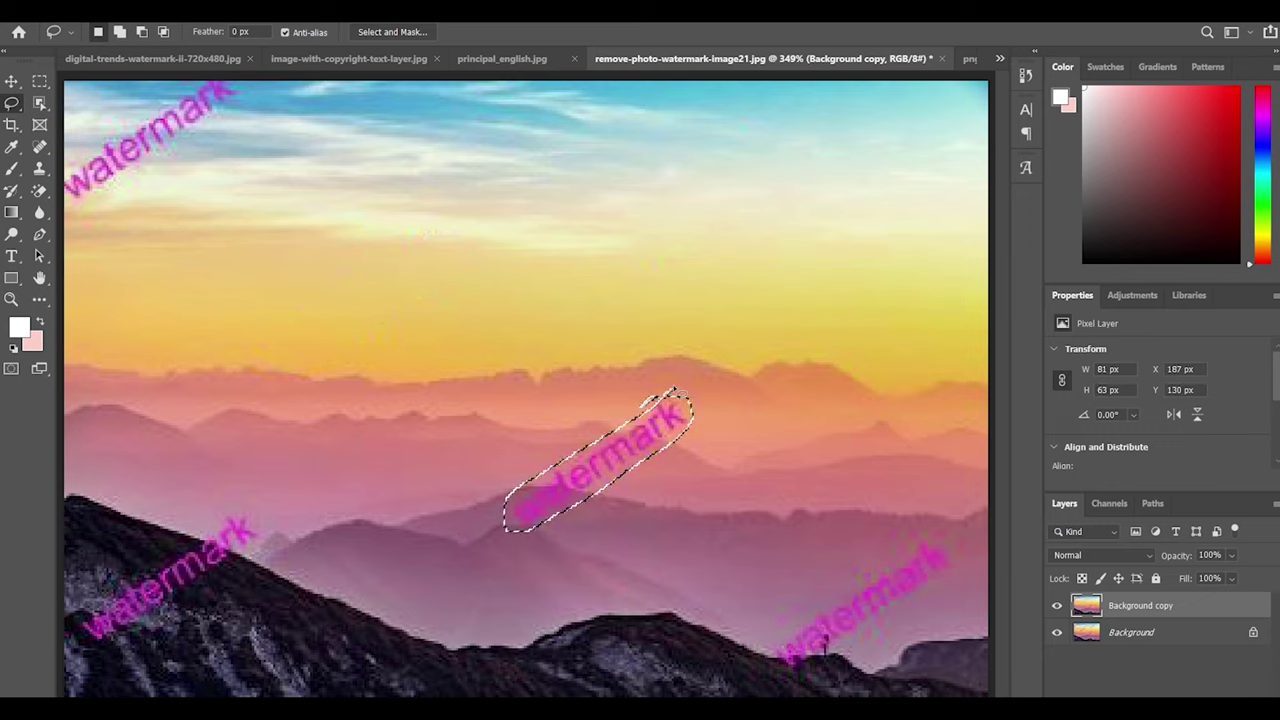
key(shift+BackSpace)
key(Return)
key(ctrl+d)
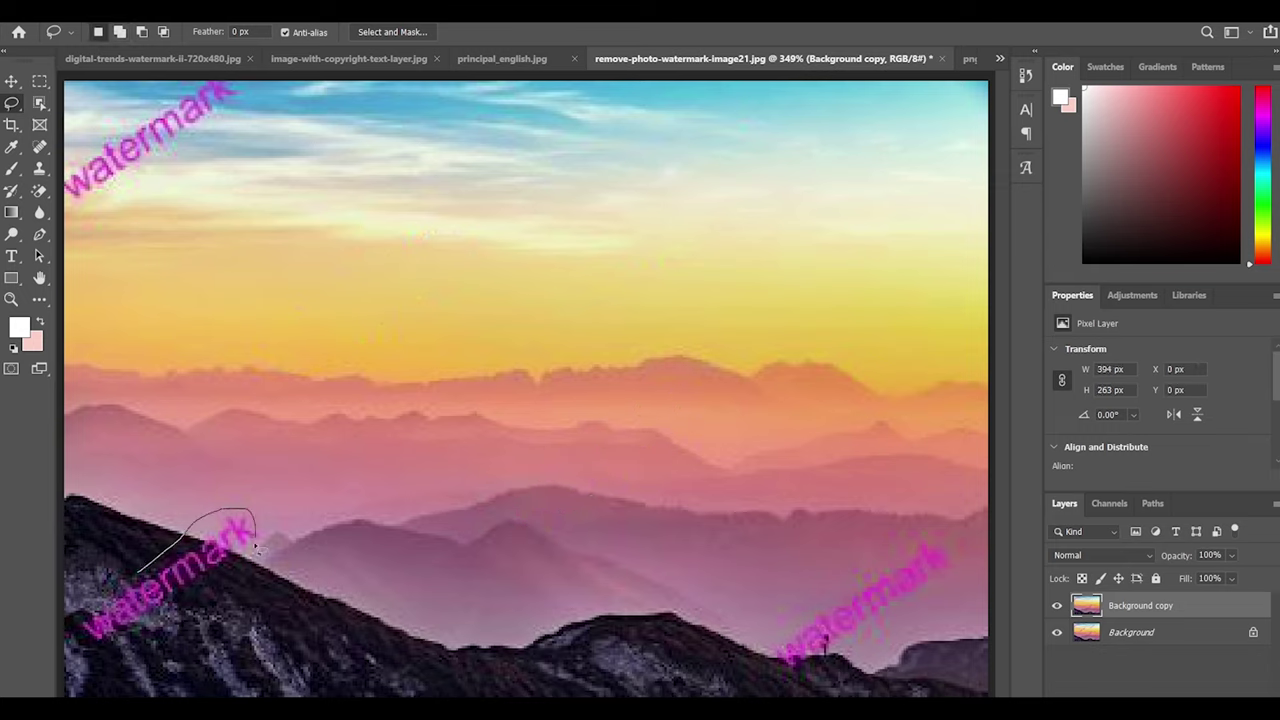
Lasso the watermark on the dark slope at the lower left, remove it with Content-Aware Fill and deselect
drag(133, 578, 135, 576)
key(shift+BackSpace)
key(Return)
key(ctrl+d)
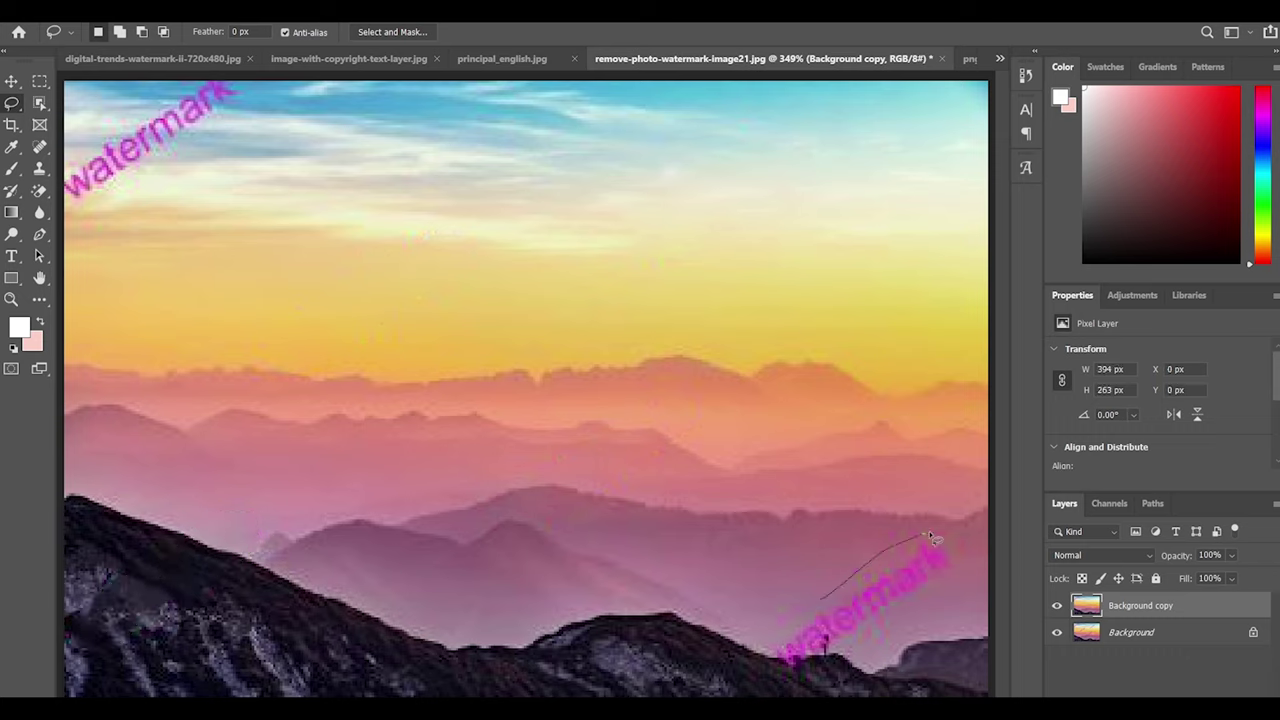
Remove the lower-right watermark with Content-Aware Fill on a lasso selection about 82 by 63 px, and deselect
drag(805, 608, 842, 598)
key(shift+BackSpace)
key(Return)
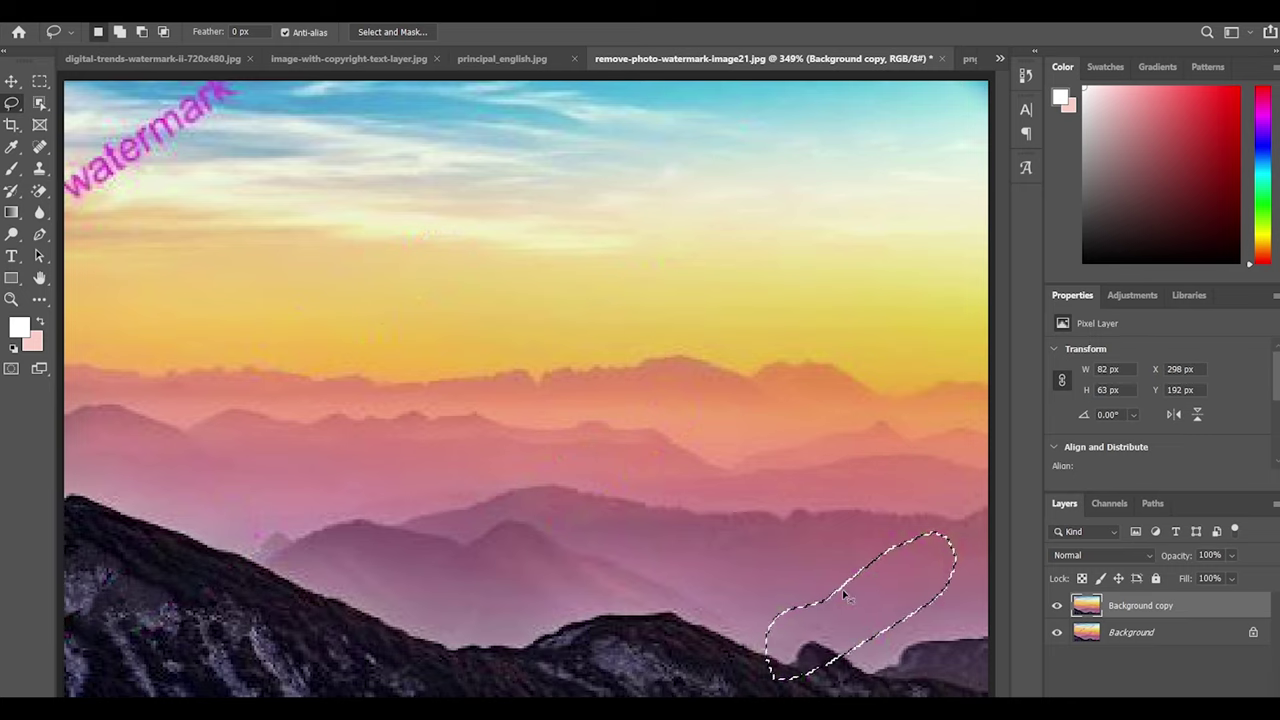
key(ctrl+d)
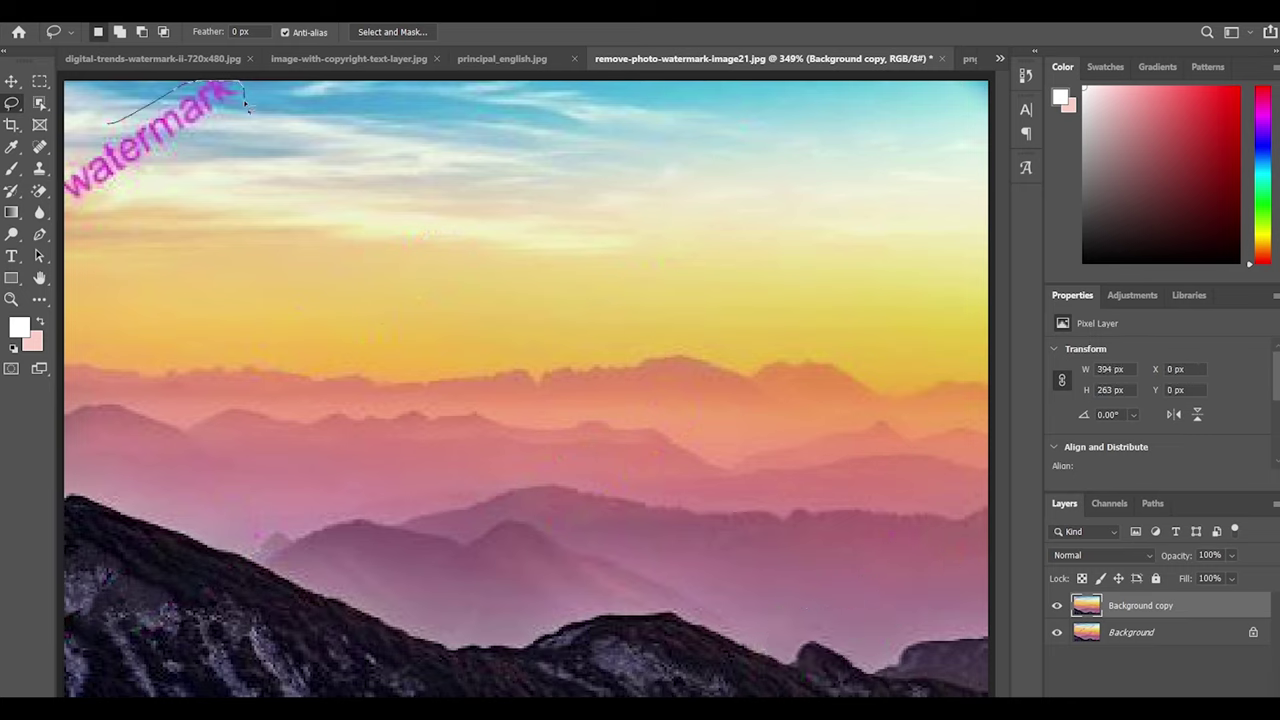
Remove the watermark in the image's upper-left corner with Content-Aware Fill on a lasso selection, and compare the copy with the original
drag(136, 117, 138, 119)
key(shift+BackSpace)
key(Return)
key(ctrl+d)
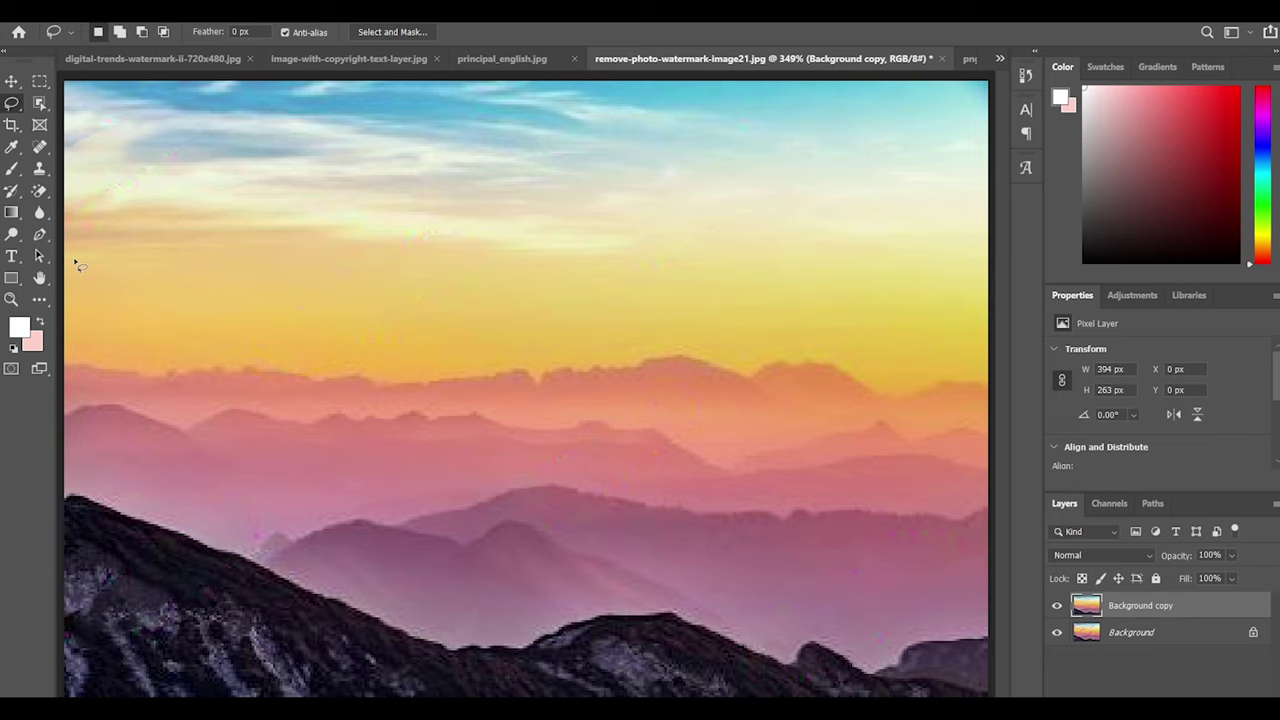
click(1056, 605)
click(1056, 605)
click(1056, 605)
click(1056, 605)
Switch to pngtree-watermark-png-image_5643099.jpg and duplicate its Background layer
click(972, 60)
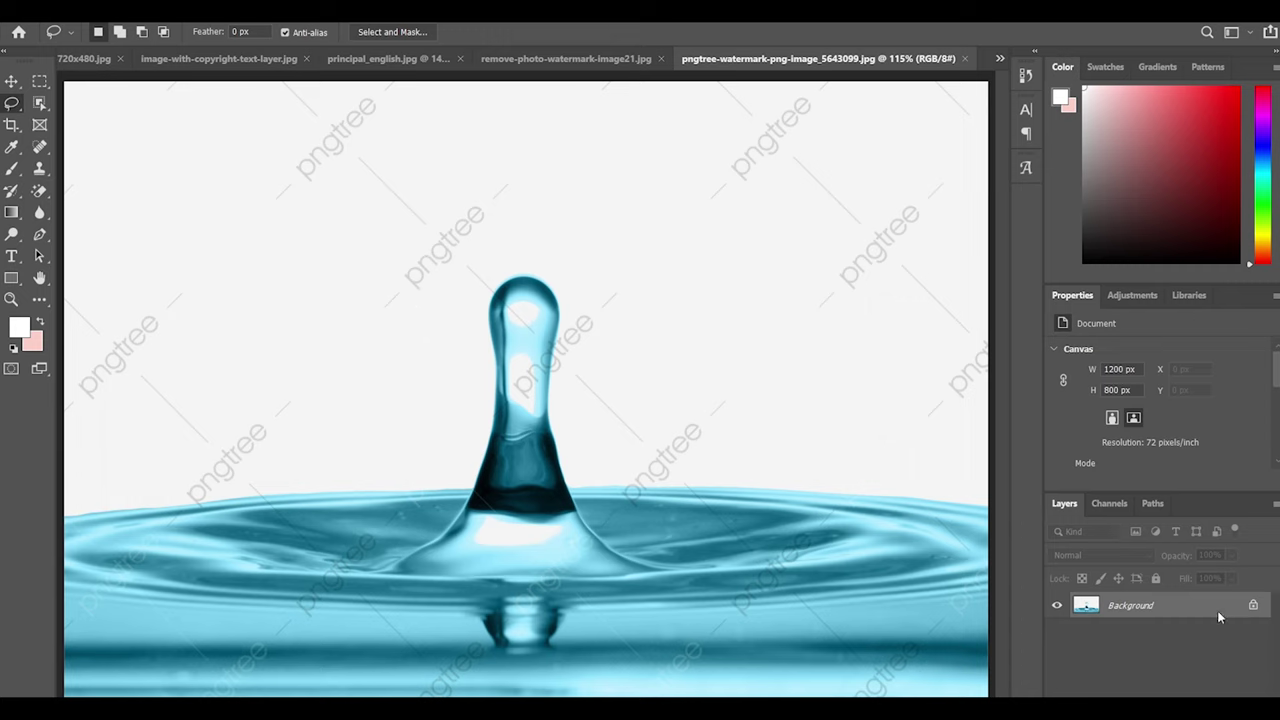
key(ctrl+j)
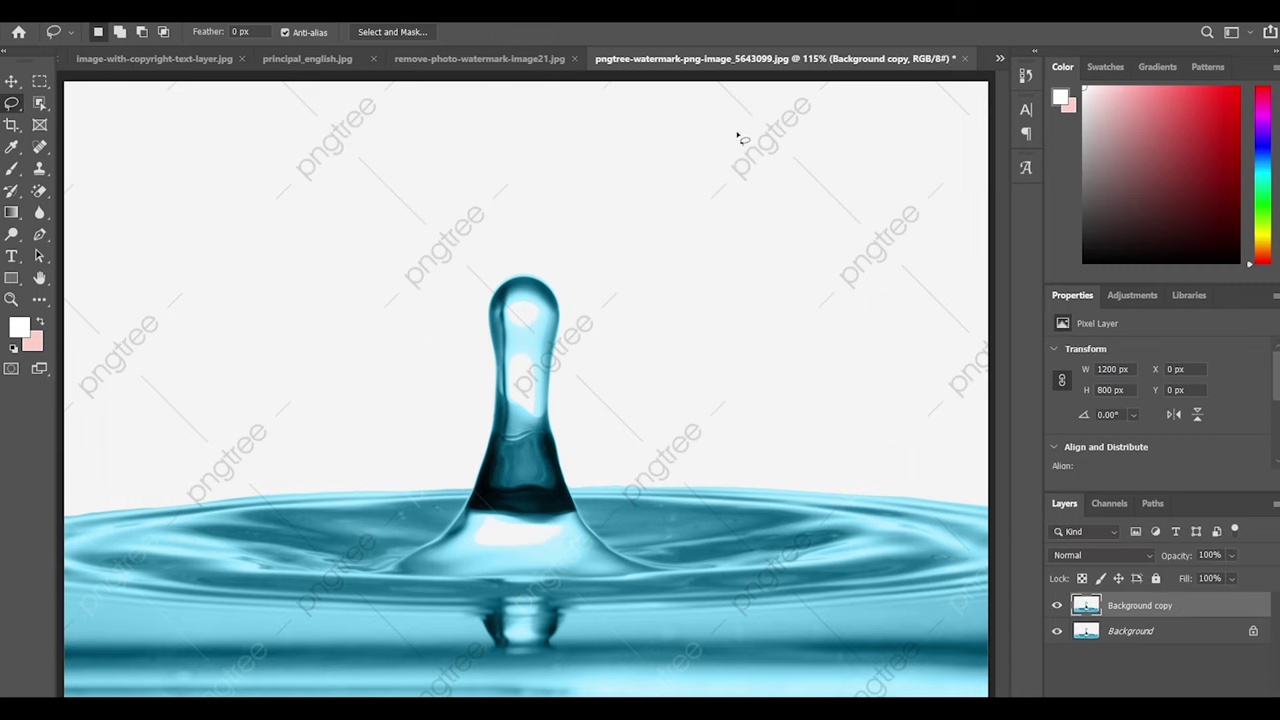
Remove the pngtree texts in the upper part of the grey background with Content-Aware Fill on freehand lasso selections, deselecting after each
drag(747, 140, 749, 139)
key(ctrl+d)
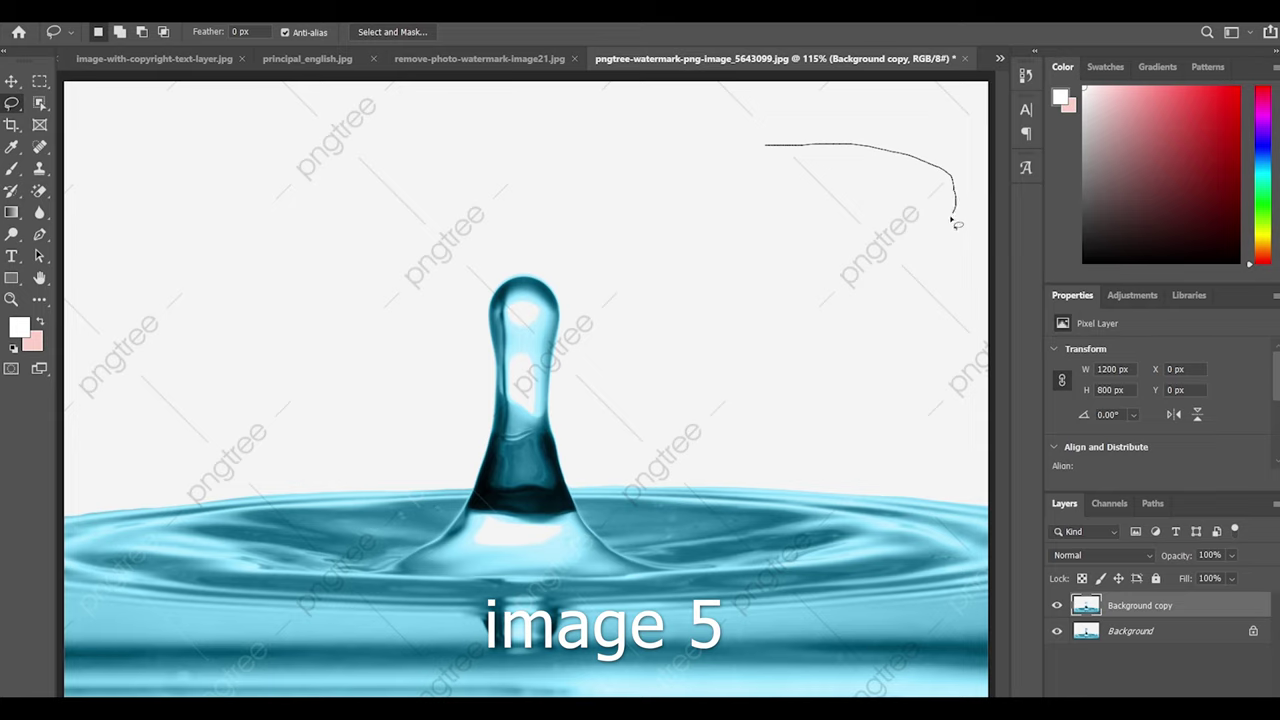
mouse_move(888, 293)
mouse_down()
mouse_move(825, 327)
mouse_move(767, 170)
mouse_move(772, 140)
mouse_up()
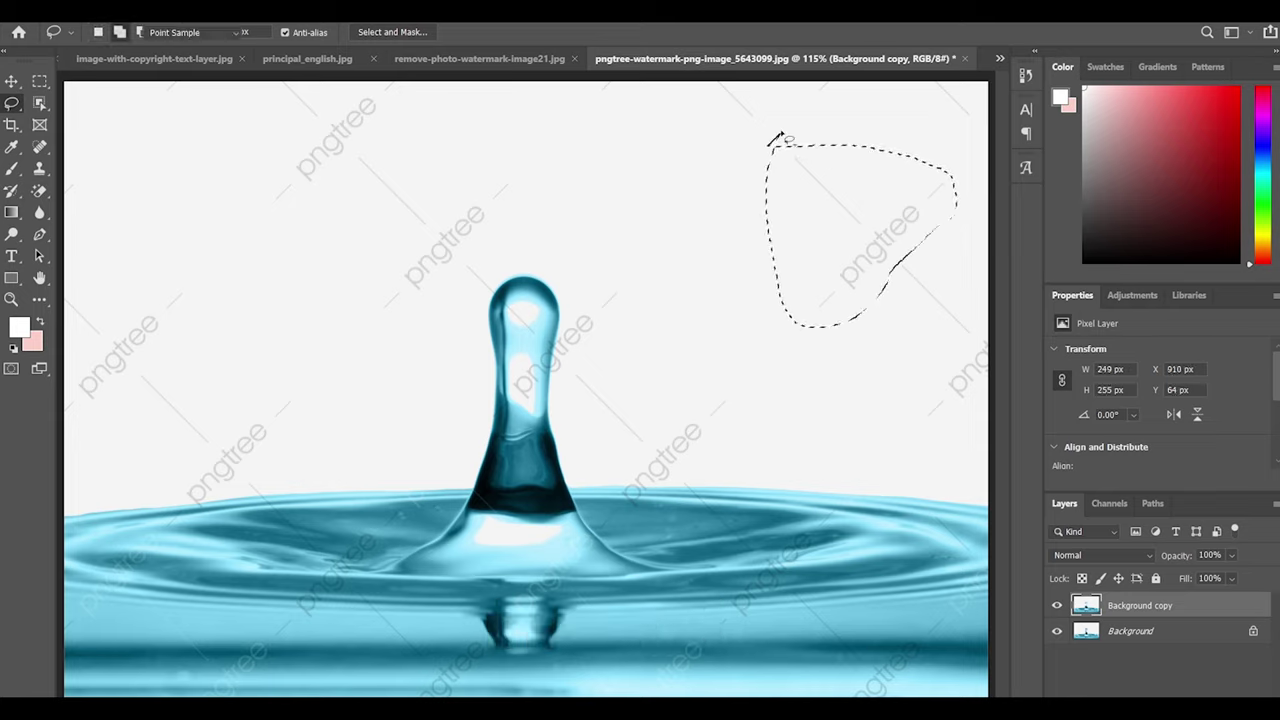
key(ctrl+d)
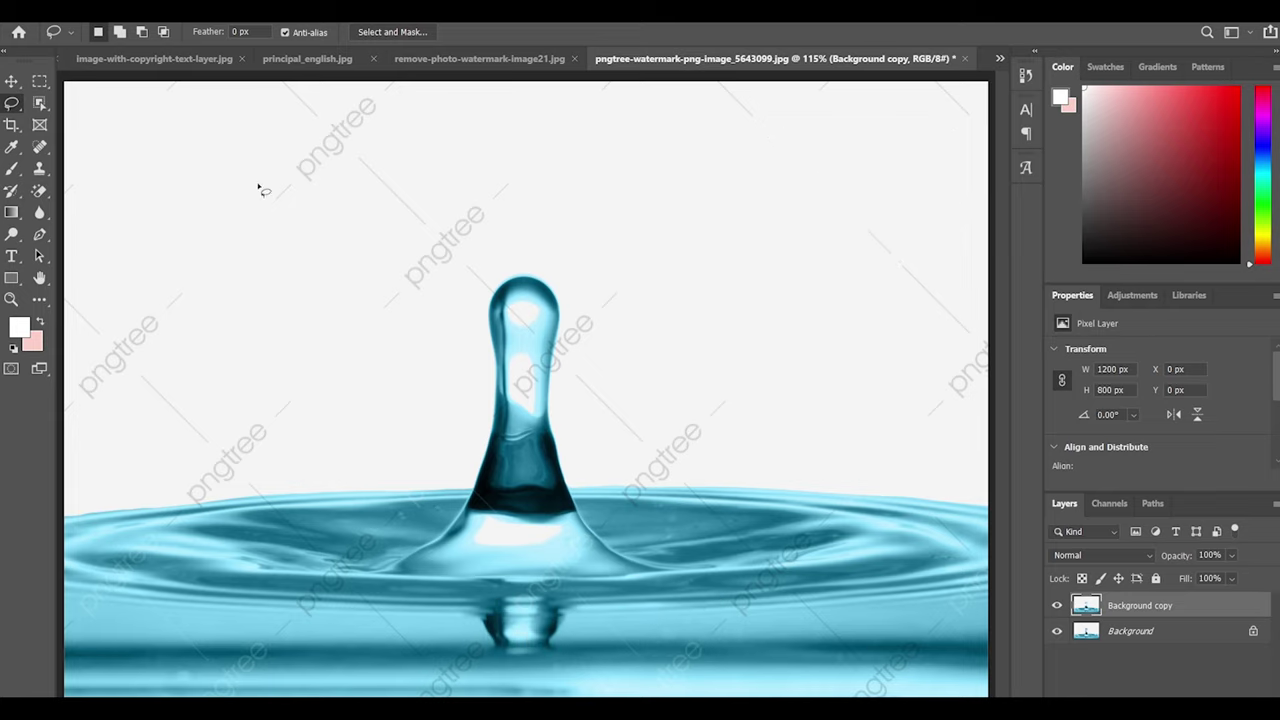
mouse_move(459, 268)
mouse_down()
mouse_move(263, 223)
mouse_move(270, 176)
mouse_up()
key(ctrl+d)
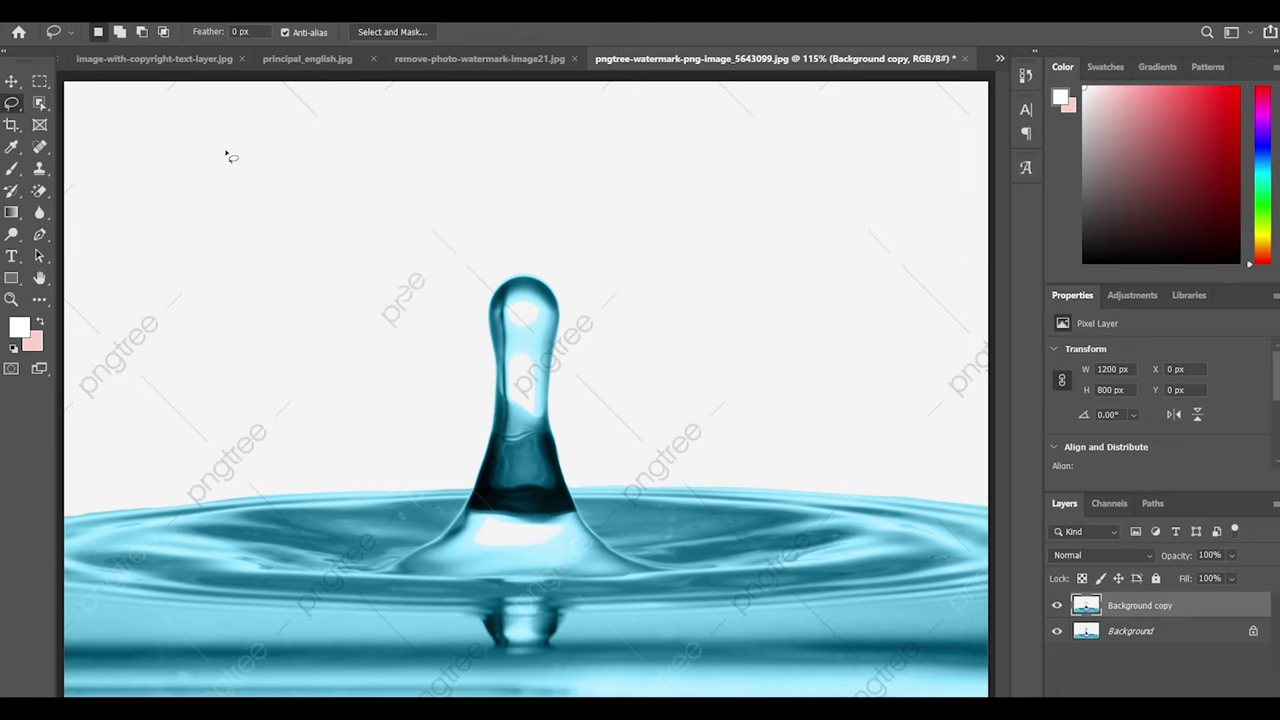
Paint out the watermark remains across the upper and left grey background with a 49 px Content-Aware Spot Healing Brush
click(40, 148)
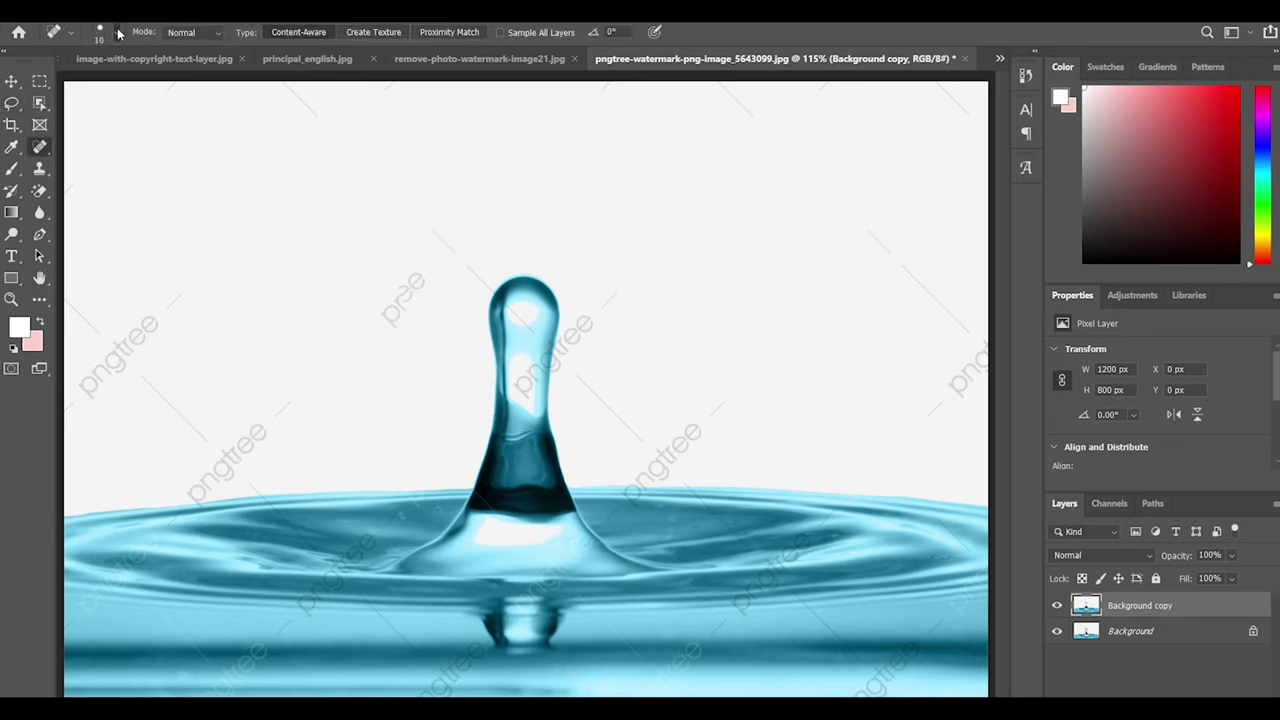
key(bracketright)
key(bracketright)
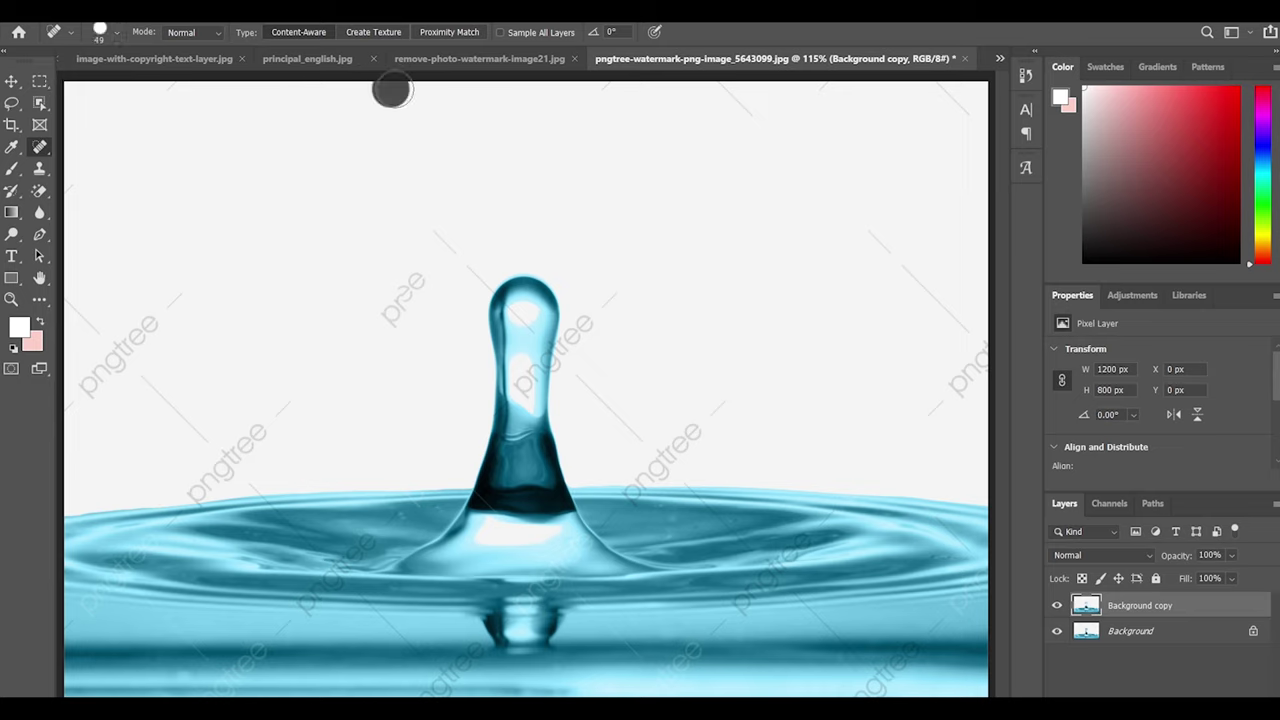
drag(945, 100, 968, 112)
drag(447, 222, 385, 325)
mouse_move(190, 285)
mouse_down()
mouse_move(88, 388)
mouse_move(100, 330)
mouse_move(206, 450)
mouse_up()
mouse_move(310, 390)
mouse_down()
mouse_move(262, 431)
mouse_move(127, 460)
mouse_up()
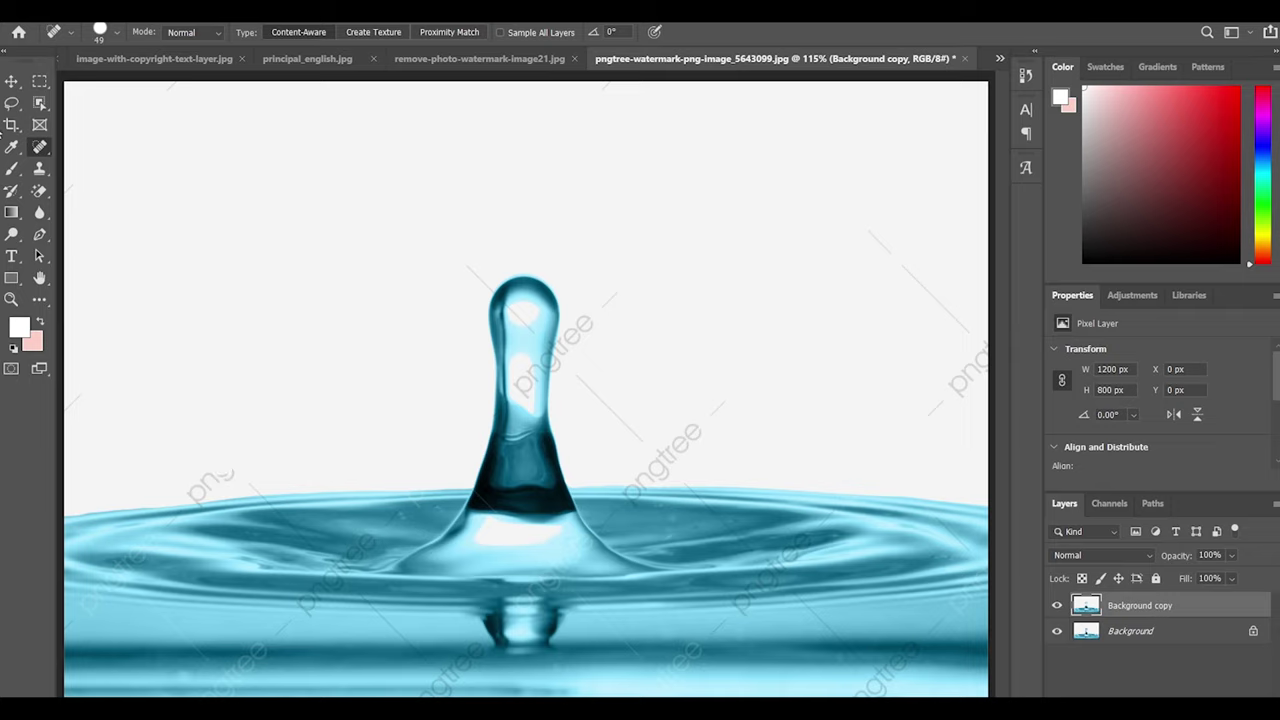
Heal the watermark marks at the right edge, above the left waterline and right of the water column, undoing the stroke beside the droplet's tip
drag(855, 218, 962, 326)
drag(938, 416, 1000, 285)
drag(464, 264, 510, 285)
key(ctrl+z)
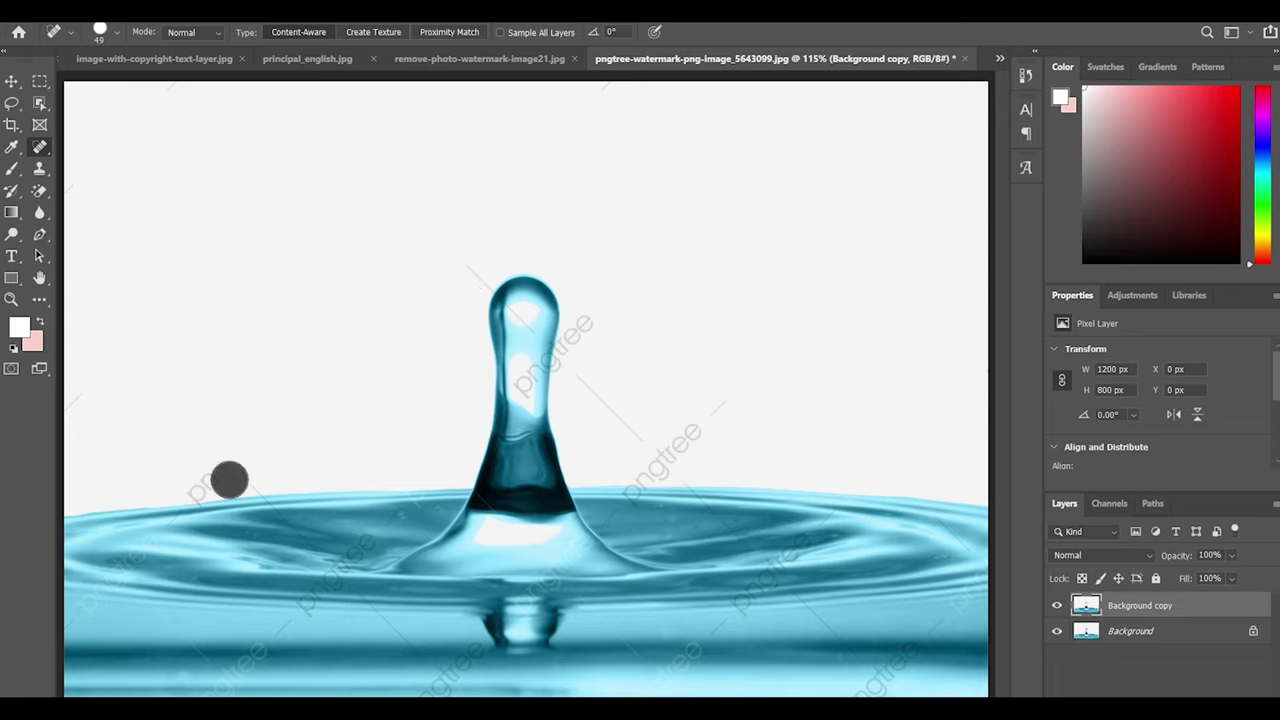
drag(196, 486, 196, 486)
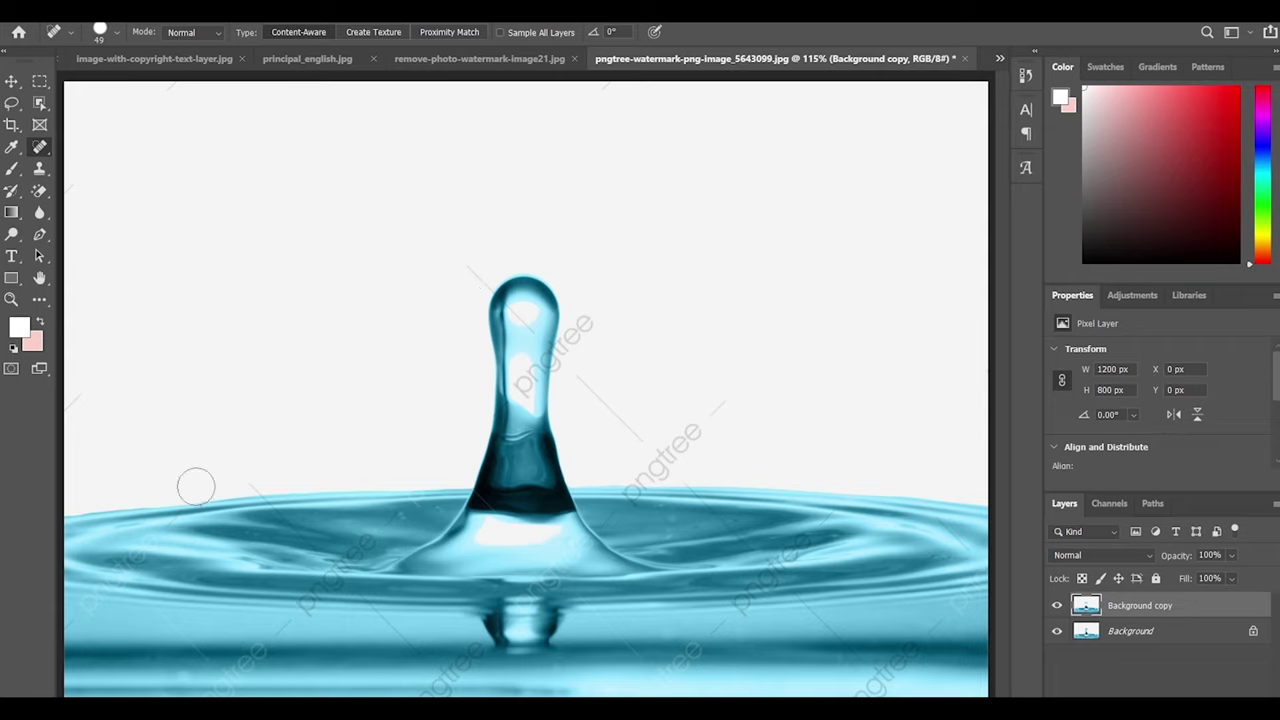
drag(636, 432, 585, 378)
drag(692, 436, 650, 472)
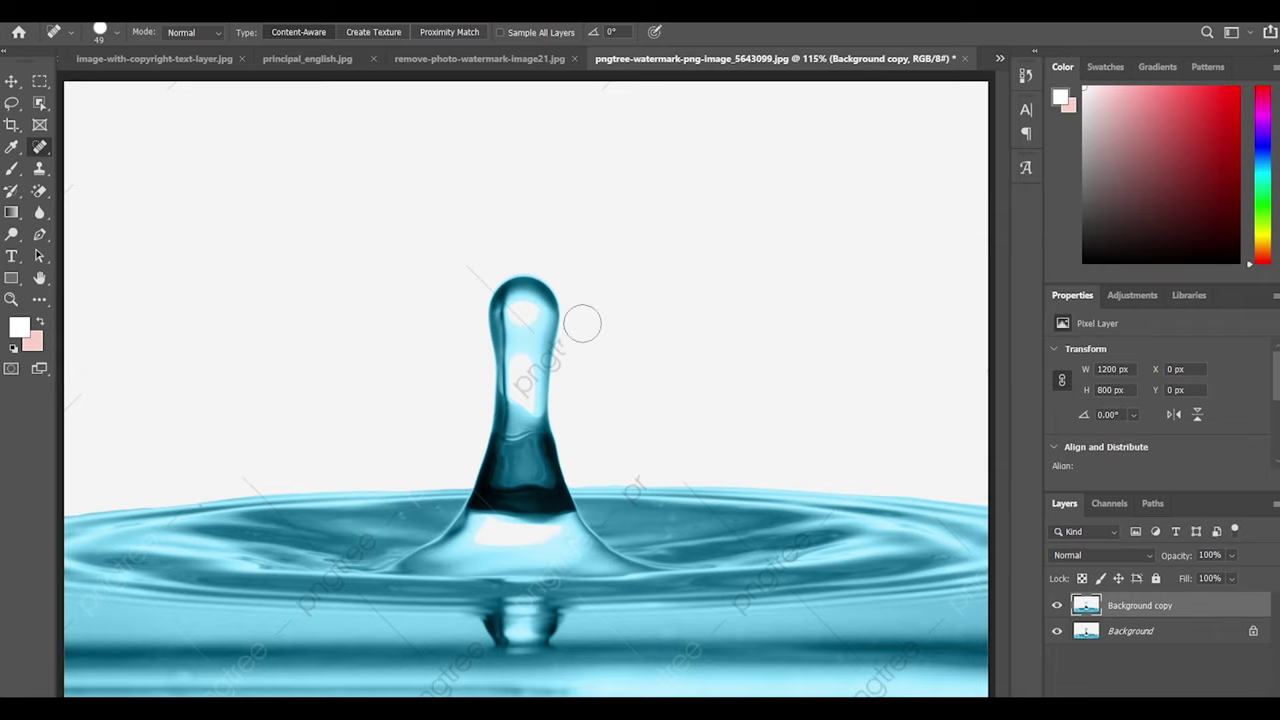
Paint out the watermark line and text over the water column and the remains at the waterline with a 9 px Spot Healing Brush
key(z)
click(536, 345)
click(536, 345)
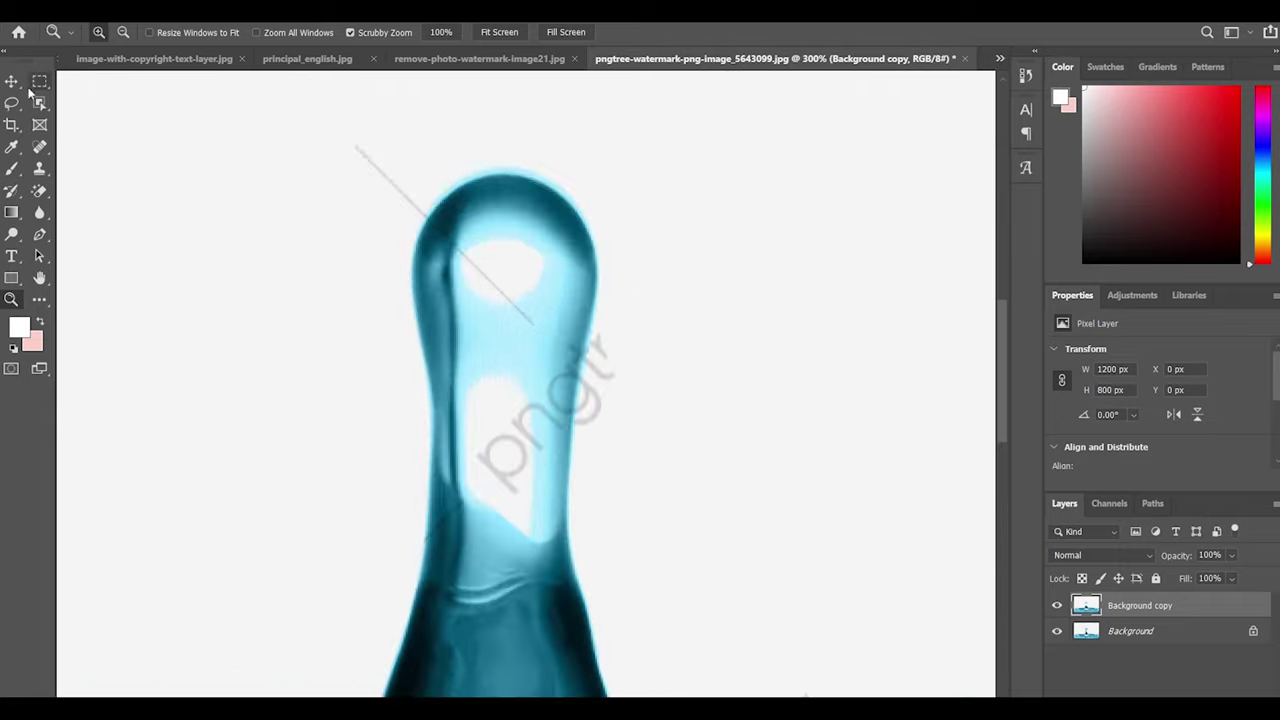
key(bracketleft)
key(bracketleft)
key(bracketleft)
key(bracketleft)
drag(352, 143, 412, 207)
mouse_move(530, 320)
mouse_down()
mouse_move(500, 272)
mouse_move(436, 226)
mouse_up()
drag(597, 334, 605, 366)
mouse_move(484, 457)
mouse_down()
mouse_move(512, 440)
mouse_move(538, 456)
mouse_up()
drag(514, 420, 553, 412)
drag(560, 348, 576, 362)
mouse_move(575, 430)
mouse_down()
mouse_move(591, 411)
mouse_move(563, 391)
mouse_move(574, 380)
mouse_up()
scroll(620, 380, down, 3)
mouse_move(805, 470)
mouse_down()
mouse_move(790, 508)
mouse_move(812, 518)
mouse_move(771, 503)
mouse_move(792, 508)
mouse_up()
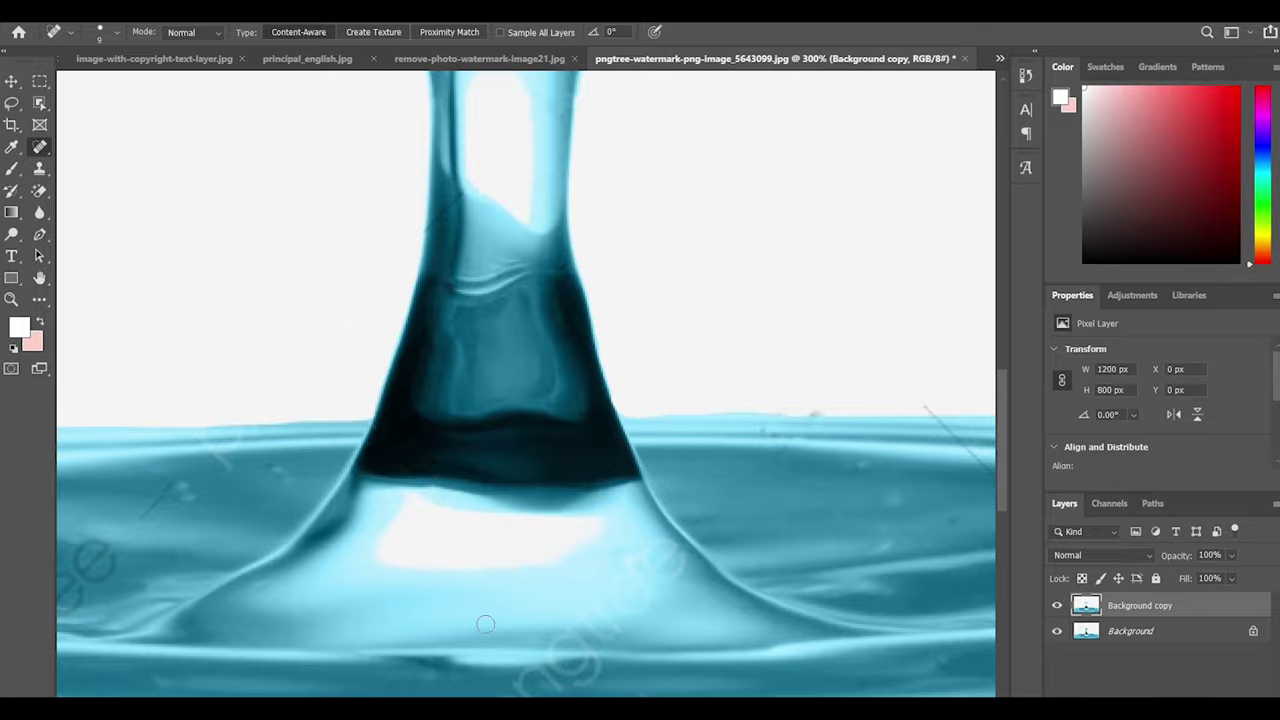
Enlarge the healing brush to 25 px and paint over watermark text and lines on the water surface
scroll(410, 450, down, 5)
key(bracketright)
key(bracketright)
key(bracketright)
key(bracketright)
drag(643, 394, 800, 551)
scroll(951, 509, down, 1)
drag(943, 495, 849, 594)
scroll(897, 542, down, 1)
mouse_move(390, 410)
mouse_down()
mouse_move(320, 491)
mouse_move(300, 541)
mouse_up()
drag(250, 462, 80, 297)
Paint out the diagonal line and the pngtree texts on the water left of the column with the healing brush
scroll(609, 206, up, 1)
scroll(797, 306, left, 2)
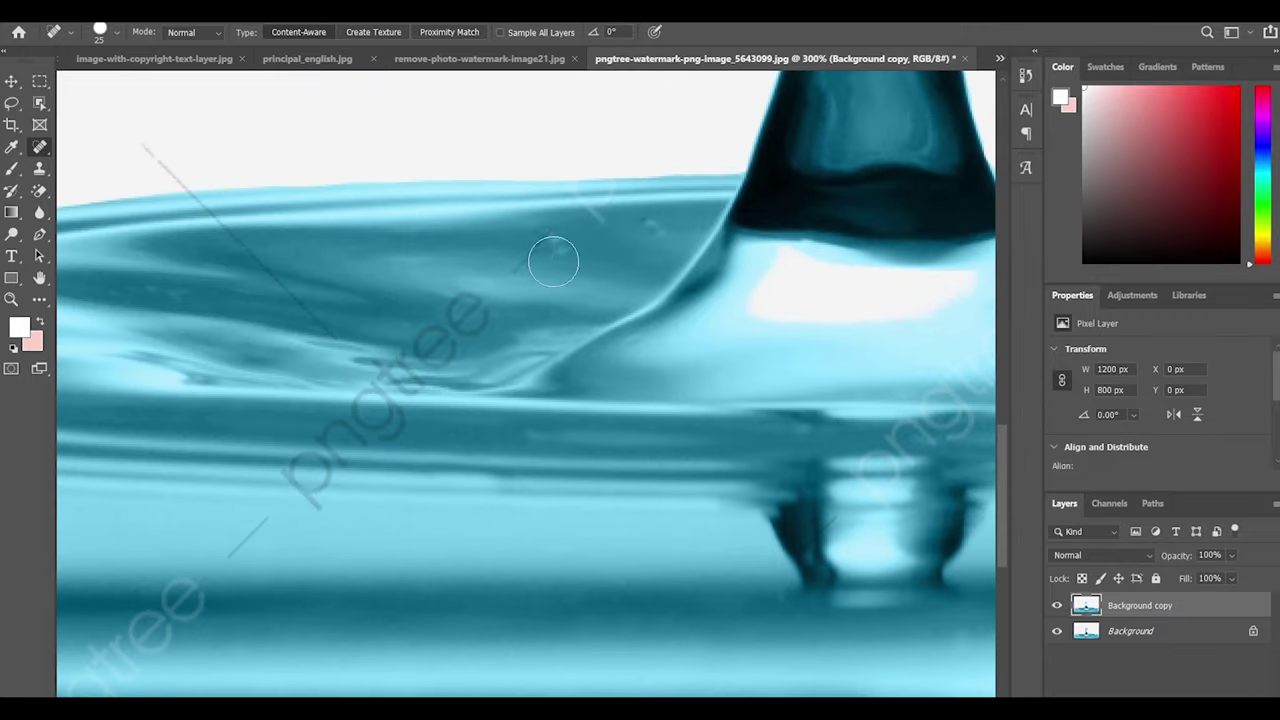
drag(335, 342, 143, 150)
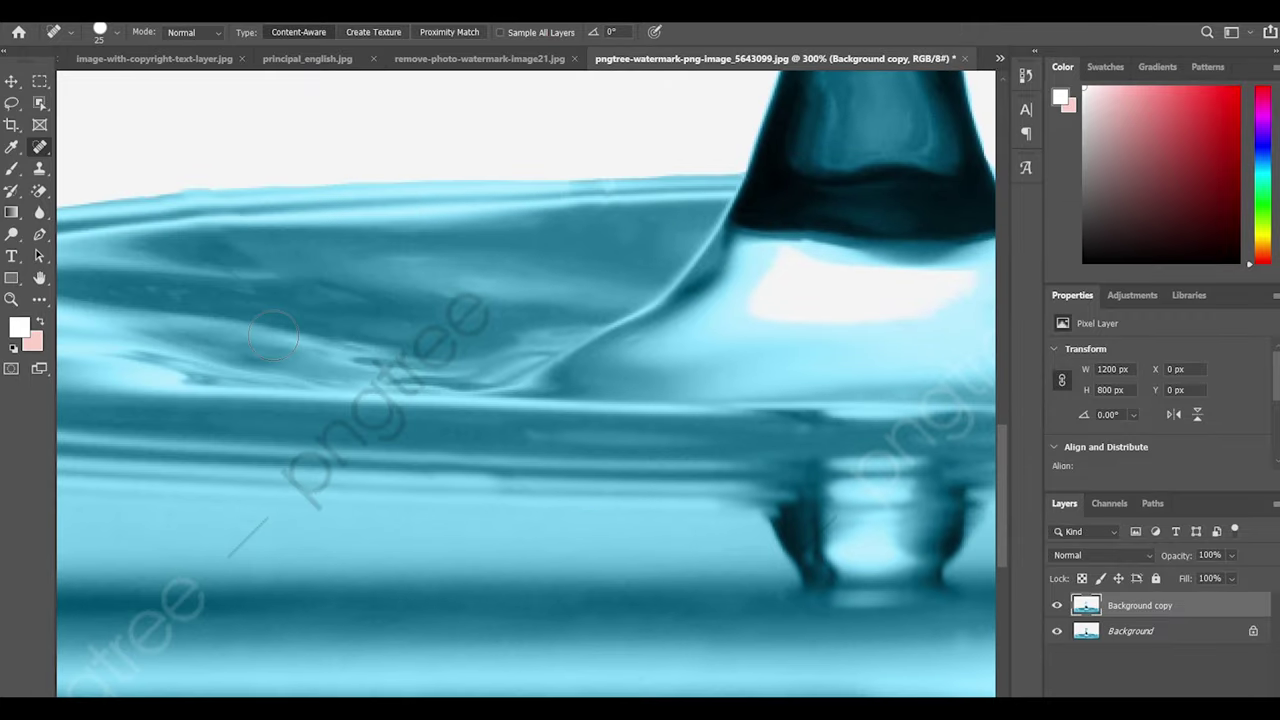
mouse_move(449, 336)
mouse_down()
mouse_move(394, 382)
mouse_move(295, 512)
mouse_up()
scroll(295, 512, down, 3)
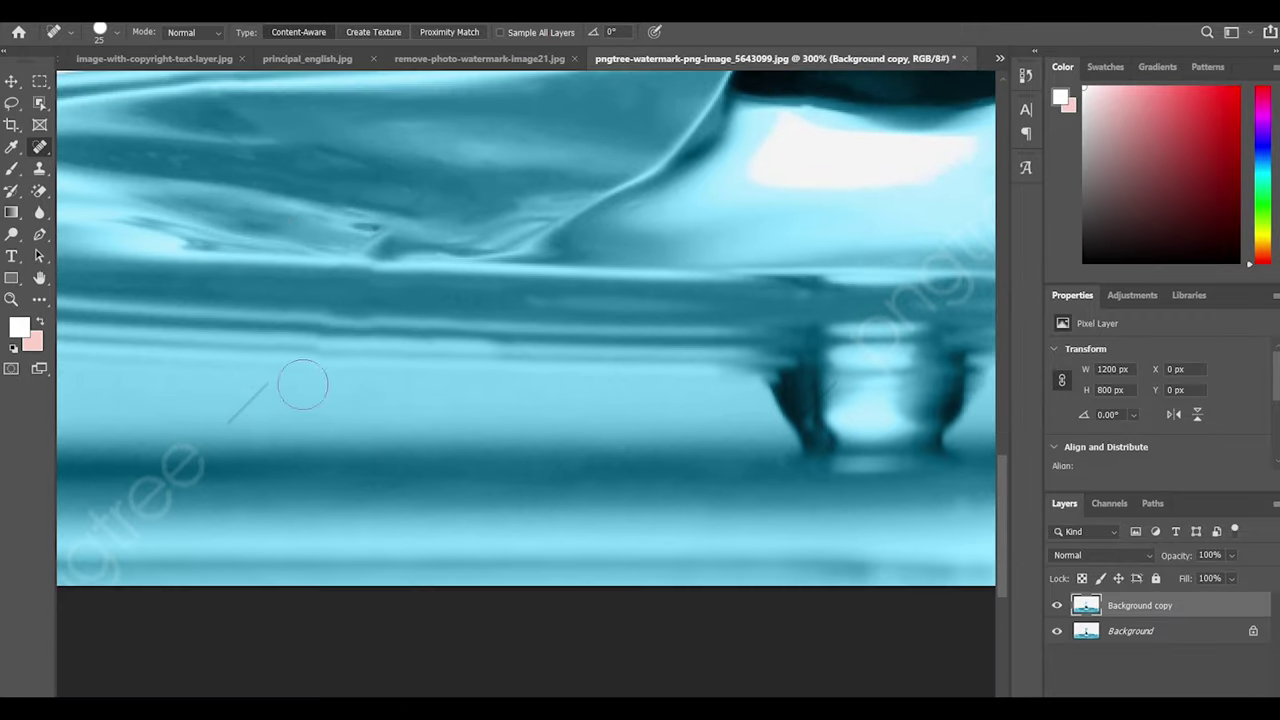
drag(190, 390, 115, 495)
Heal the watermark lines and the pngtree text on the water near the image's left edge
scroll(760, 334, up, 3)
scroll(760, 334, left, 3)
drag(523, 400, 710, 568)
click(683, 187)
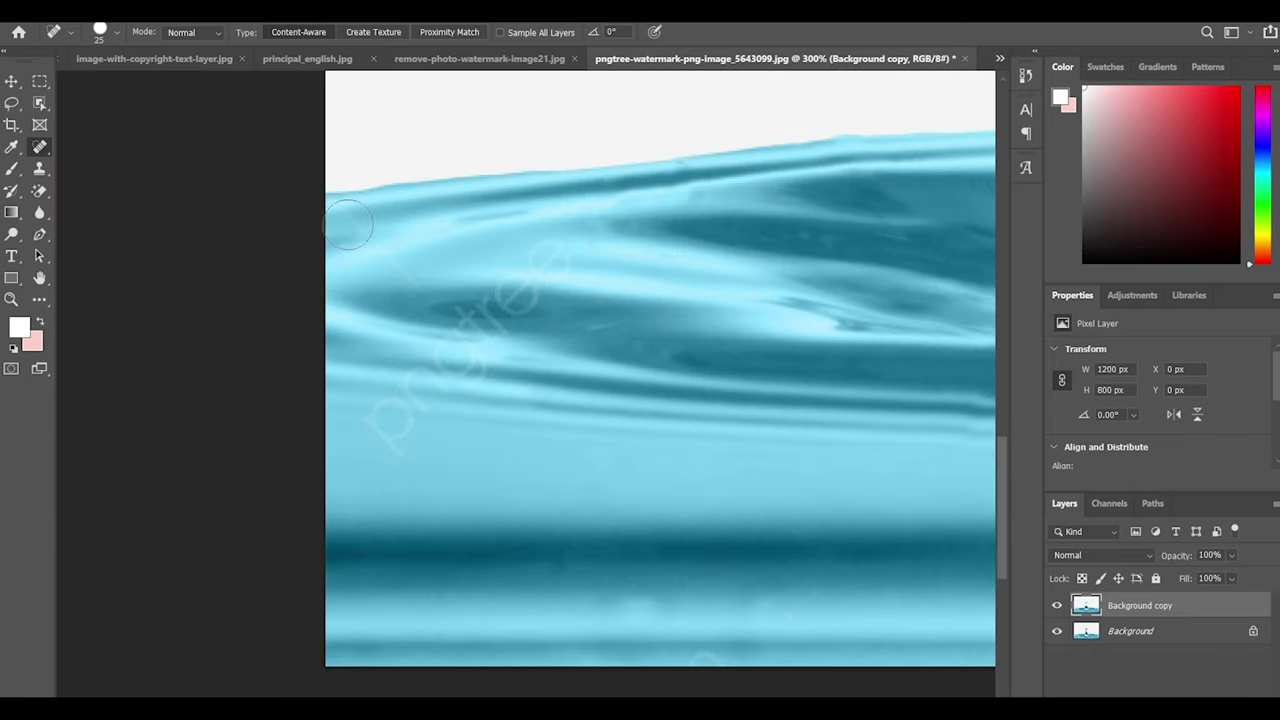
drag(557, 255, 390, 430)
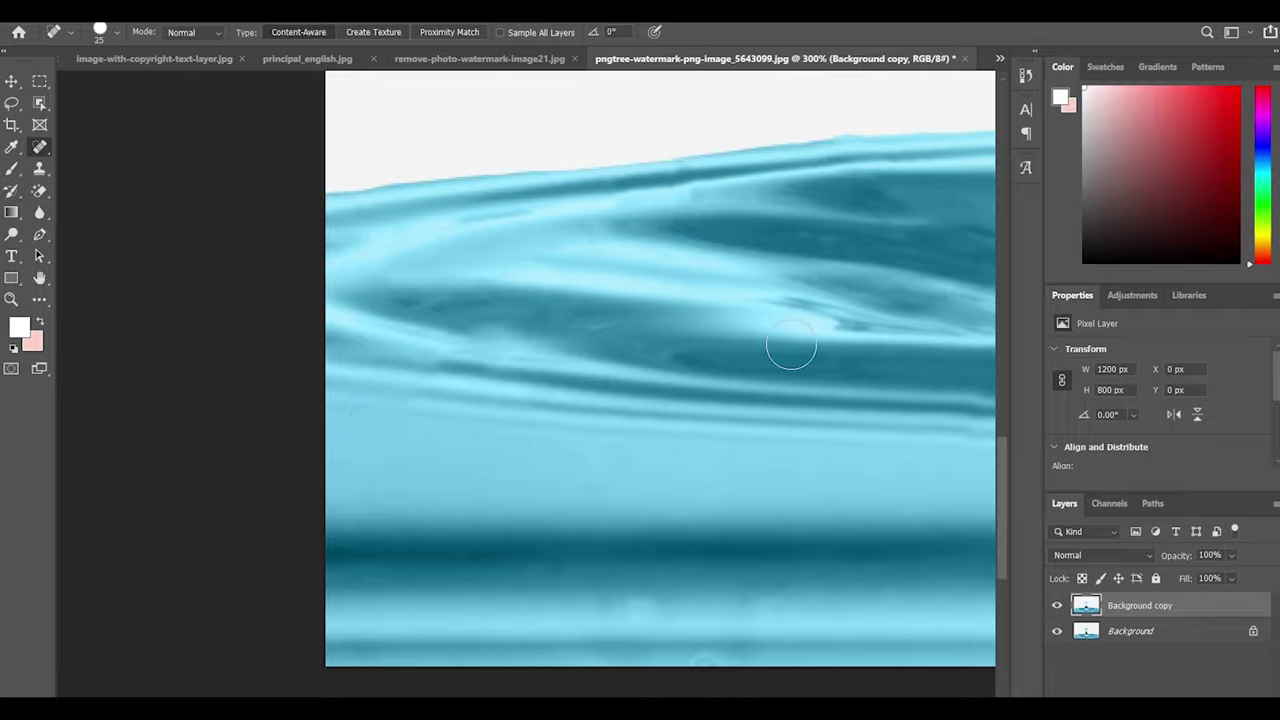
Paint out the remaining watermark text and lines across the rest of the water, and fit the whole image in view
scroll(791, 346, right, 6)
mouse_move(800, 251)
mouse_down()
mouse_move(737, 346)
mouse_move(690, 375)
mouse_up()
click(657, 429)
scroll(874, 249, right, 5)
drag(413, 492, 390, 520)
click(971, 503)
scroll(930, 515, down, 2)
mouse_move(835, 575)
mouse_down()
mouse_move(845, 588)
mouse_move(760, 640)
mouse_up()
drag(766, 537, 657, 429)
scroll(660, 420, up, 2)
drag(475, 325, 312, 152)
mouse_move(618, 298)
mouse_down()
mouse_move(477, 429)
mouse_move(471, 487)
mouse_up()
key(ctrl+0)
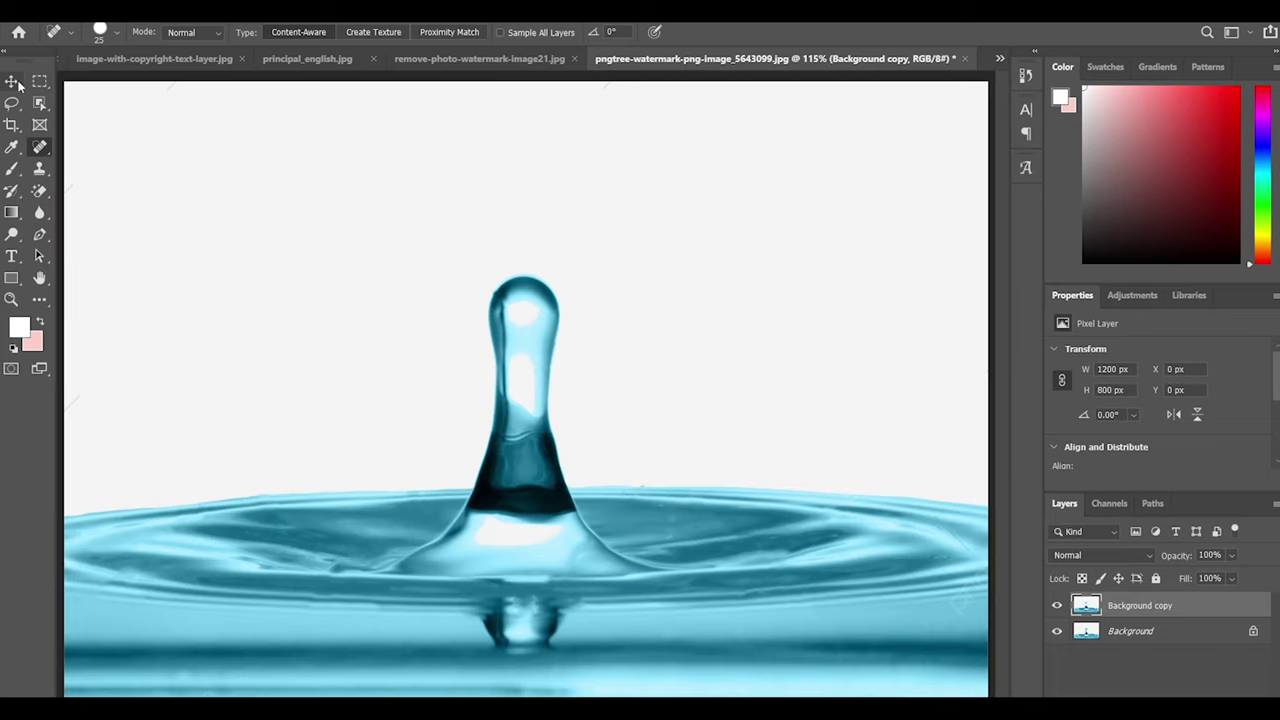